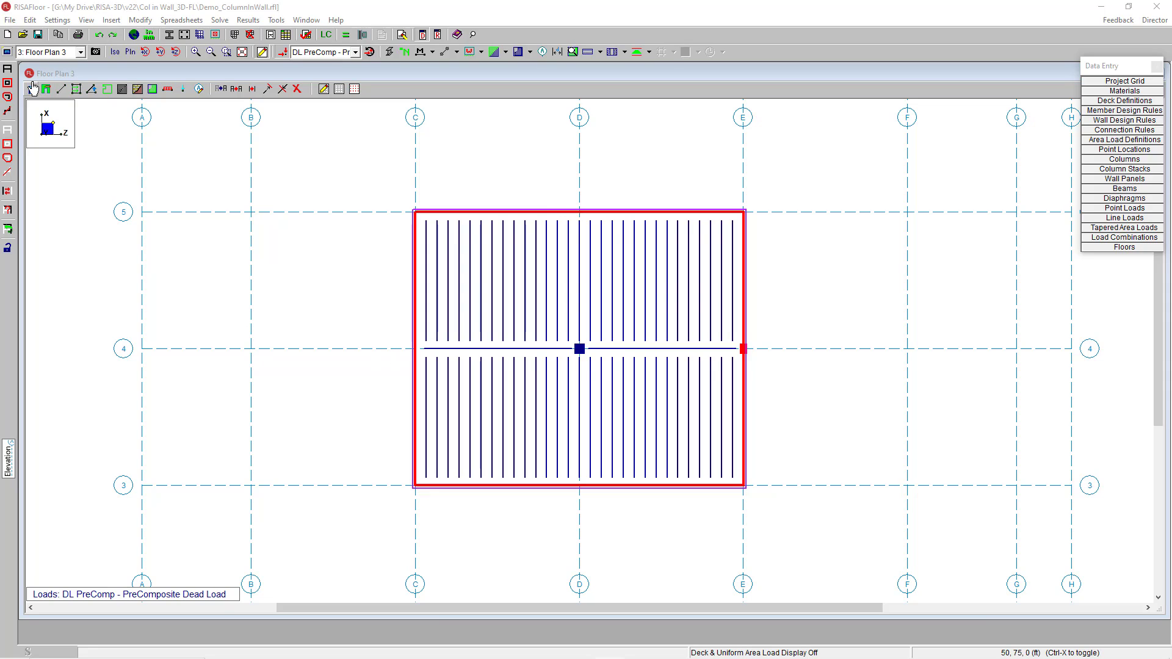
Step: Open the Draw Columns dialog to add new wood DF lateral columns on Floor Plan 3
left_click(262, 54)
Step: Place a wood DF lateral column at grid intersection C-4, then stop drawing
left_click(30, 90)
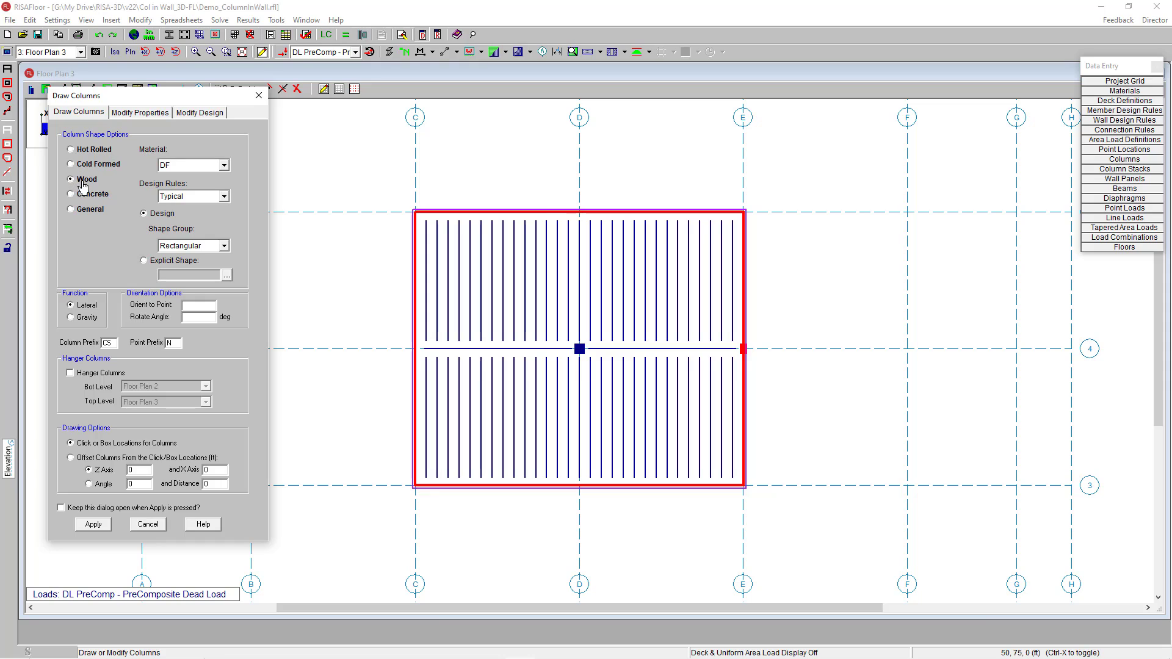
left_click(224, 167)
left_click(224, 167)
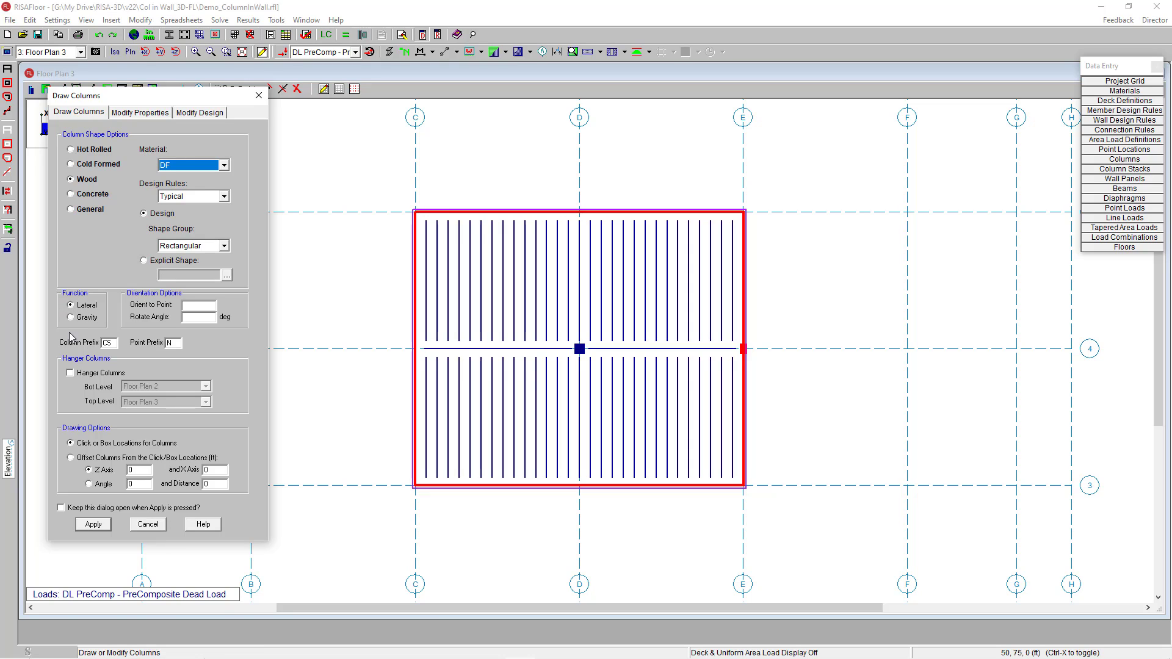
left_click(93, 524)
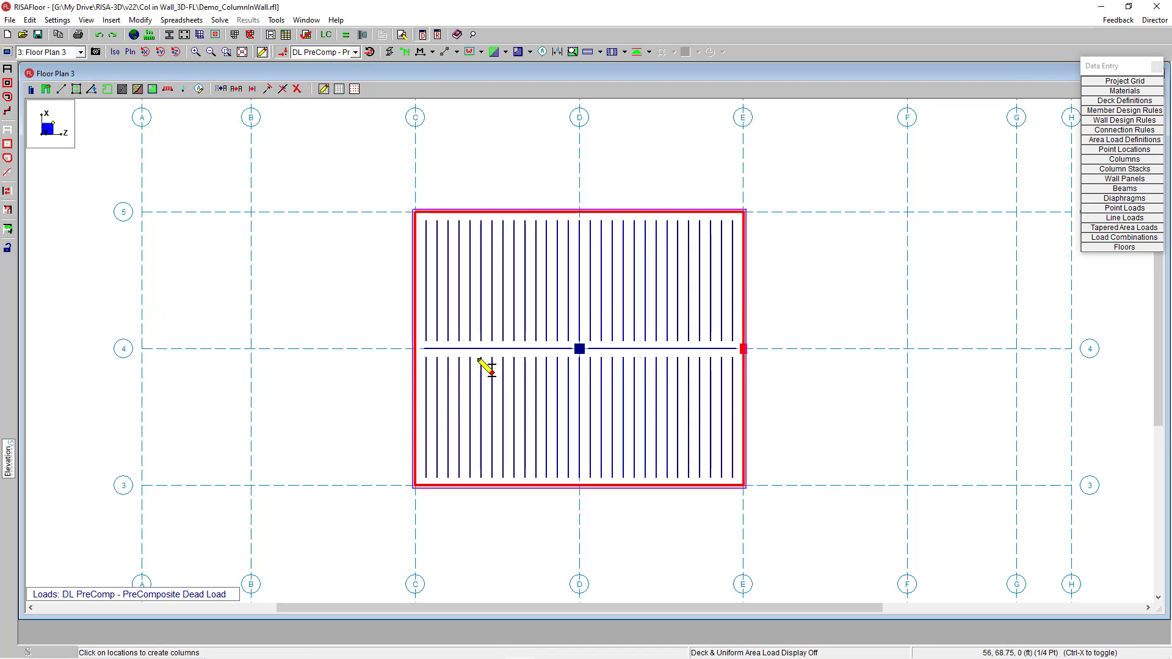
left_click(415, 348)
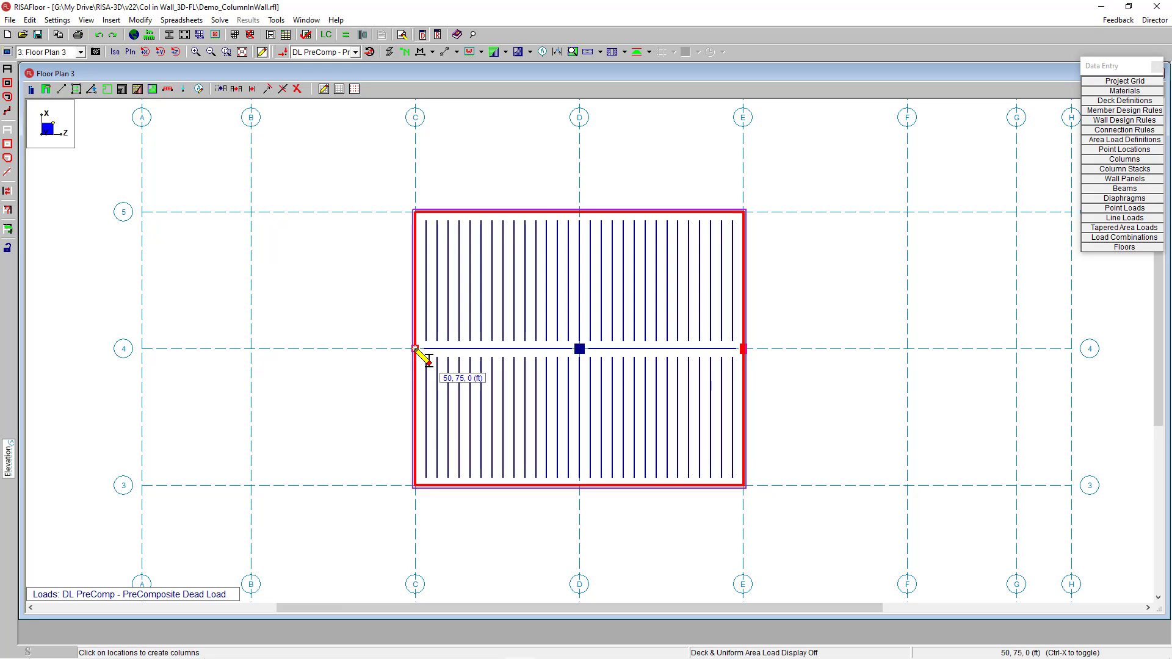
right_click(377, 343)
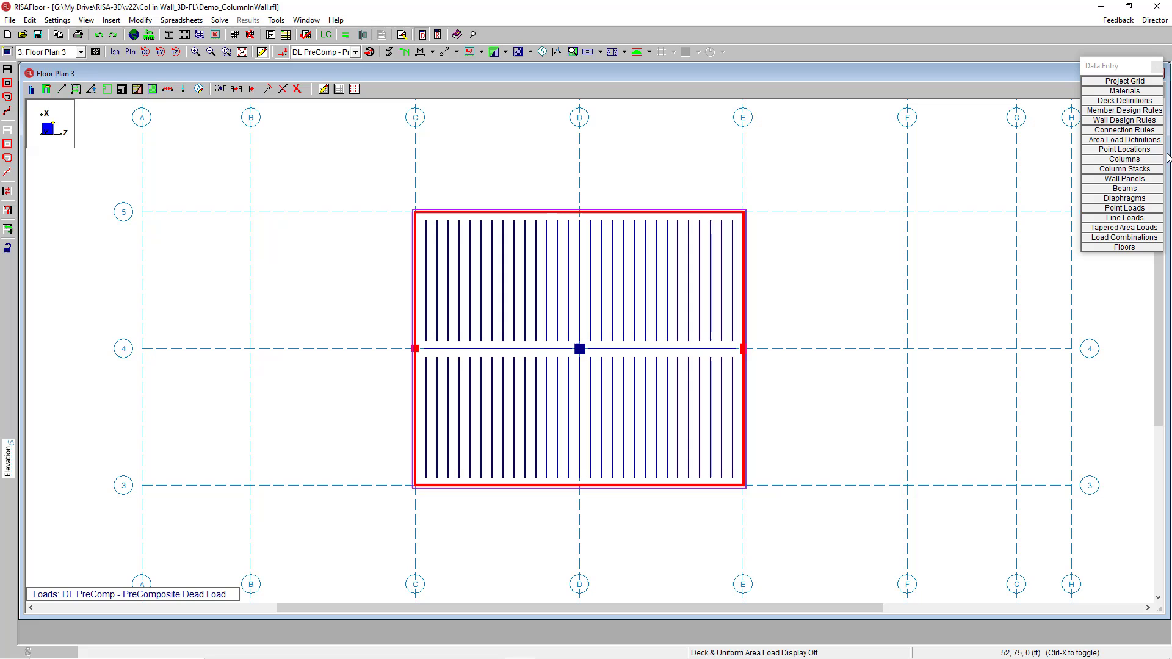
Step: In the Columns spreadsheet, give column (4-C)_L3 a splice at 15 ft
left_click(1124, 159)
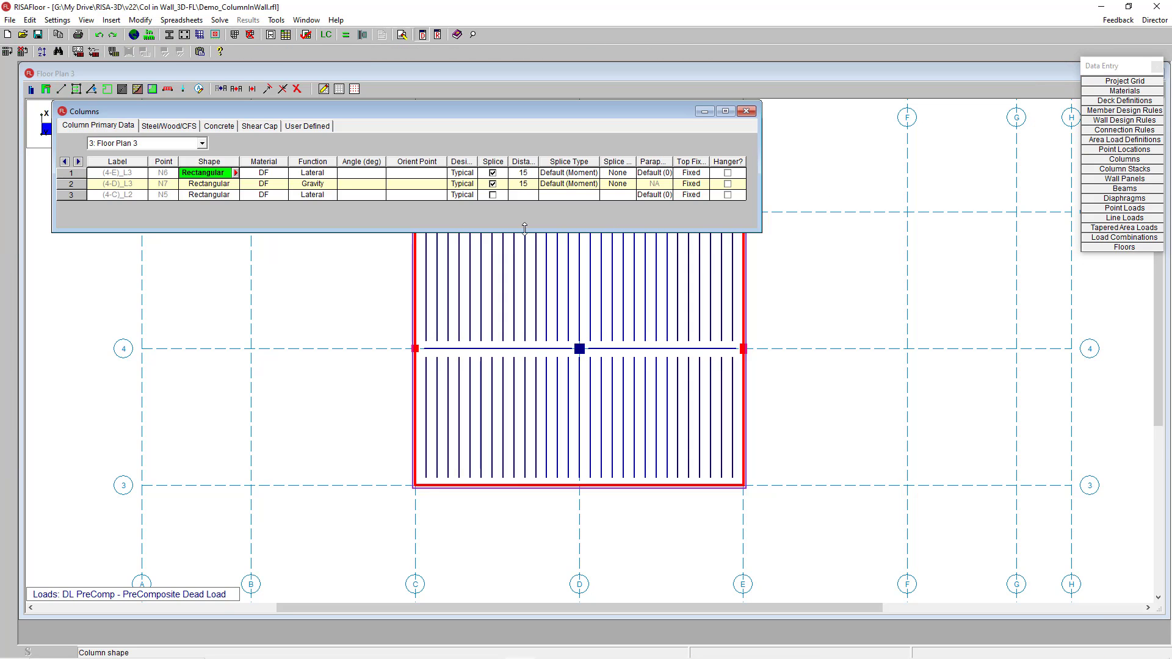
left_click(492, 195)
left_click(519, 195)
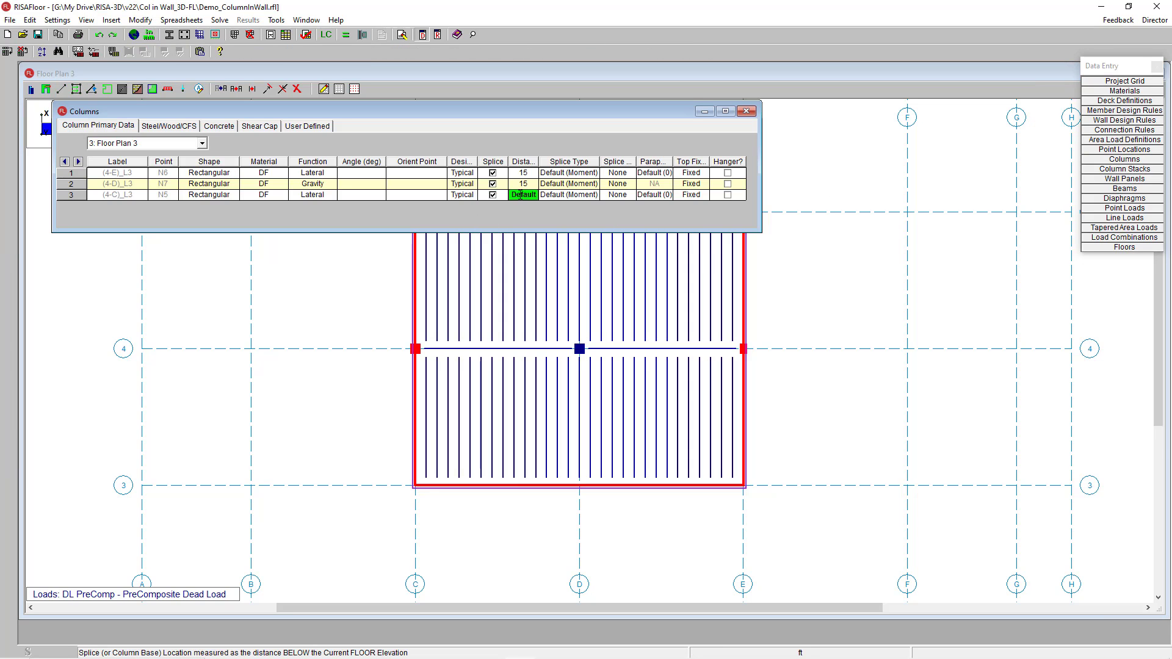
type("15")
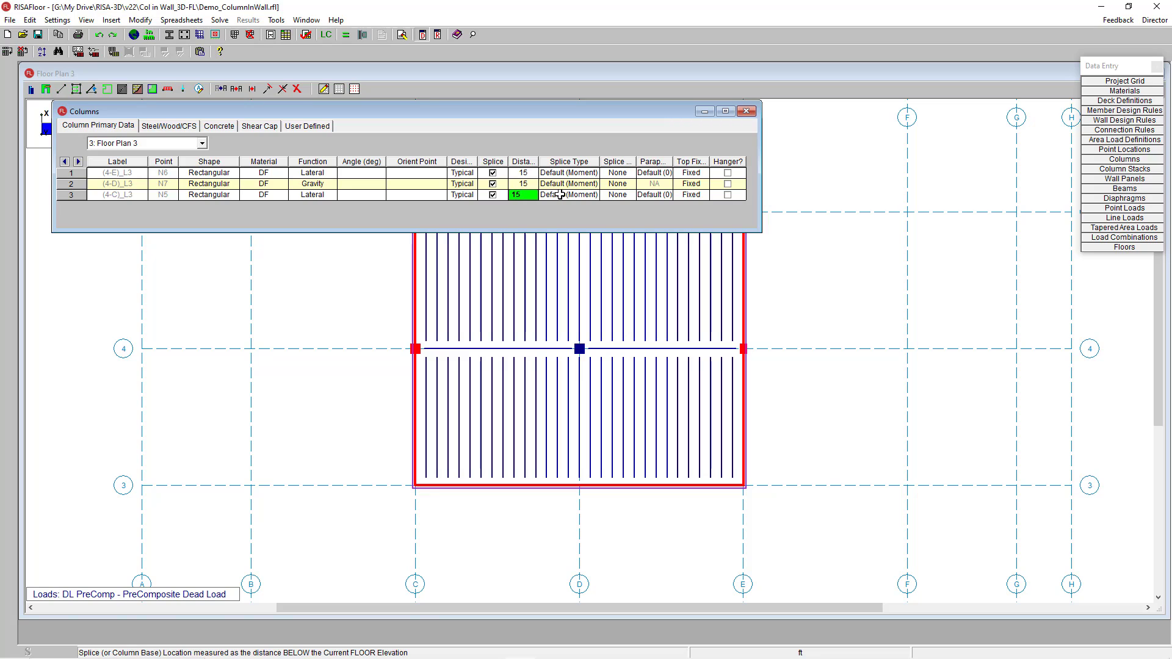
left_click(560, 194)
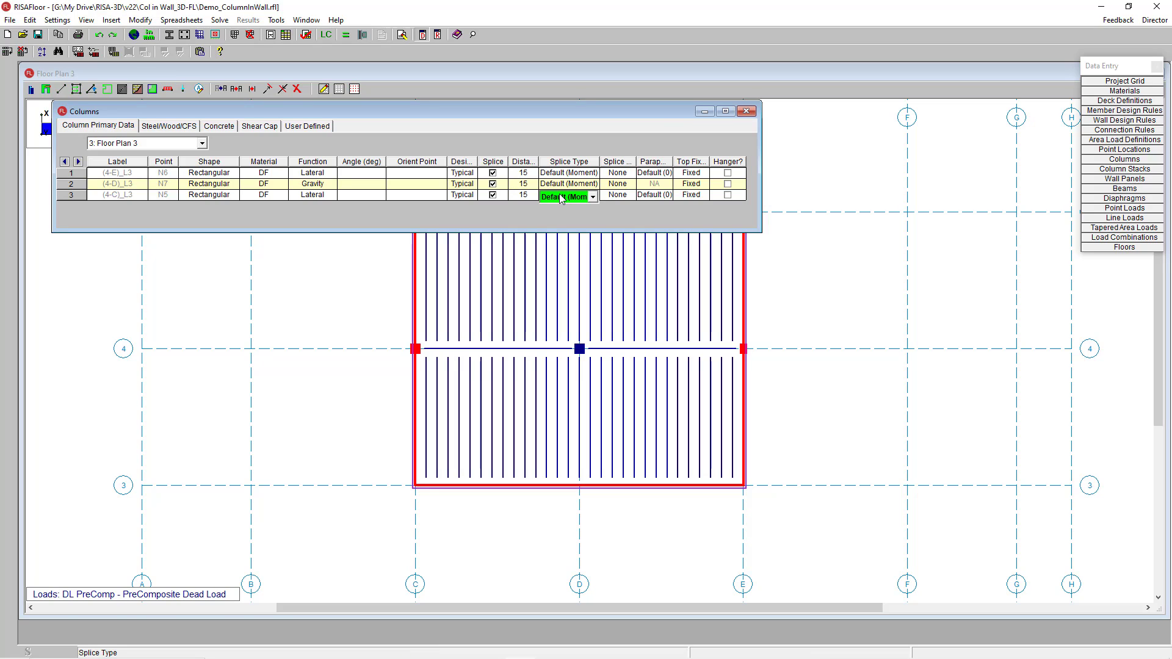
left_click(747, 112)
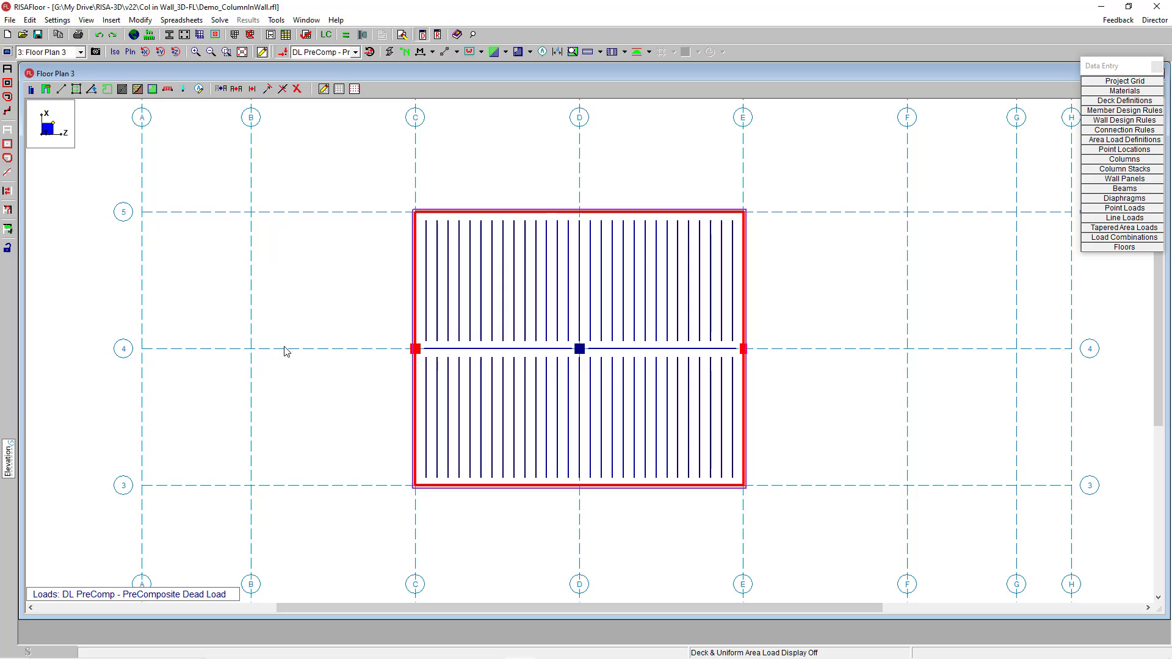
Step: Switch to the Full Model 3D view and run Design Members/Walls
left_click(80, 52)
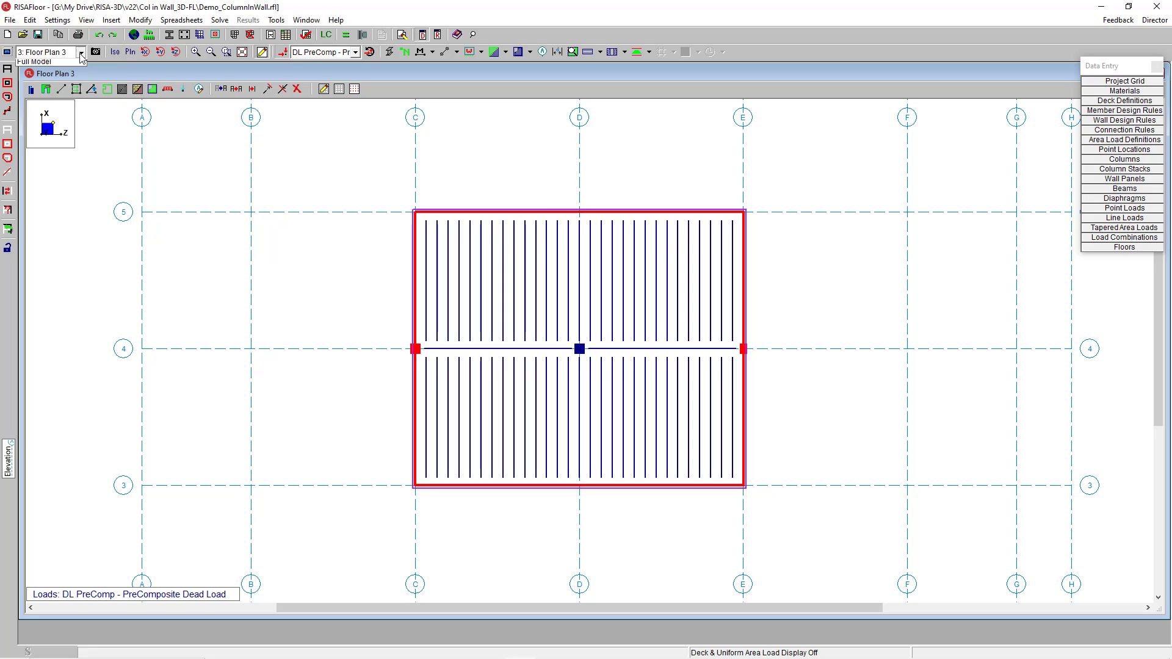
left_click(52, 93)
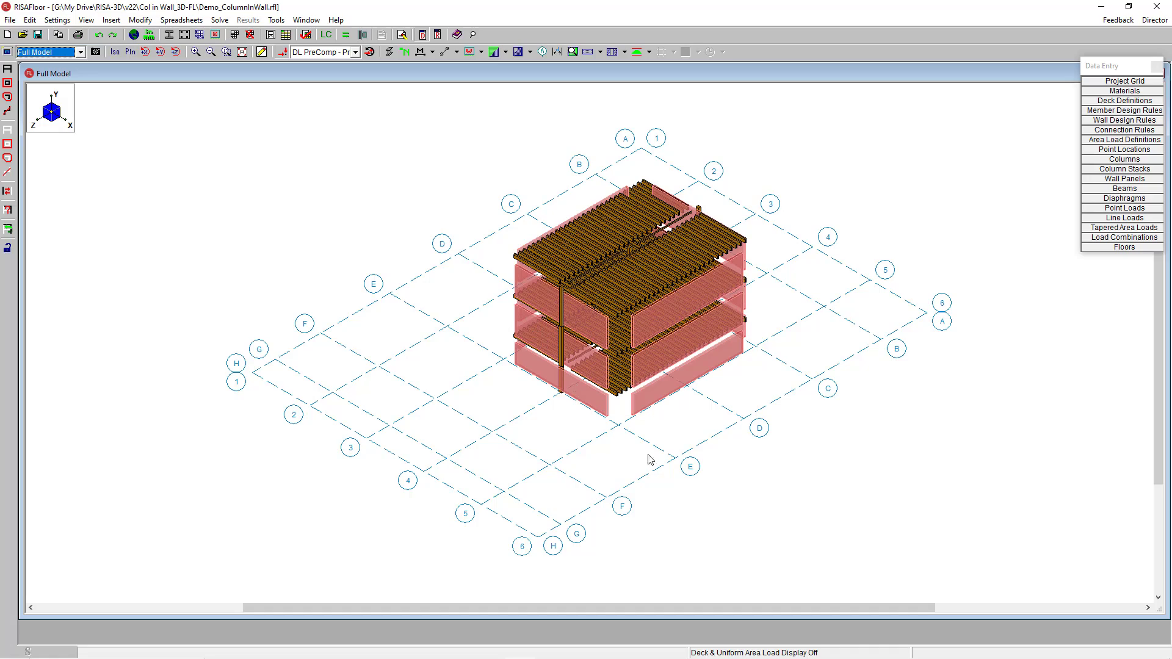
left_click(721, 406)
mouse_move(720, 403)
middle_mouse_down("shift")
mouse_move(581, 415)
mouse_move(696, 474)
mouse_move(712, 393)
middle_mouse_up("shift")
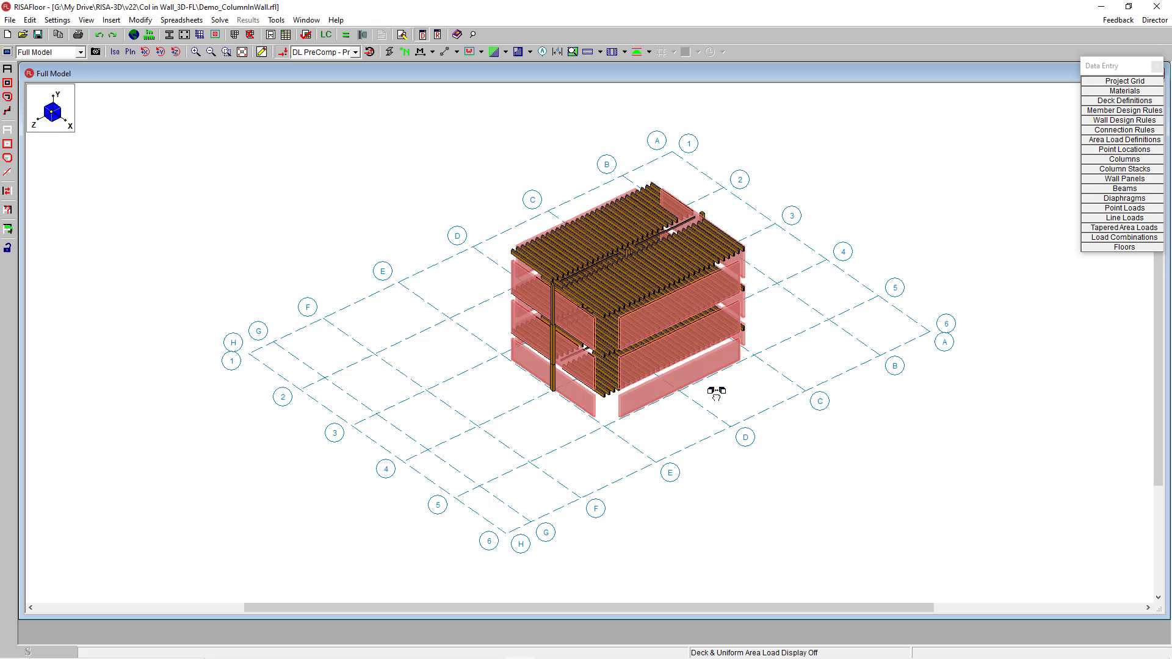
left_click(219, 20)
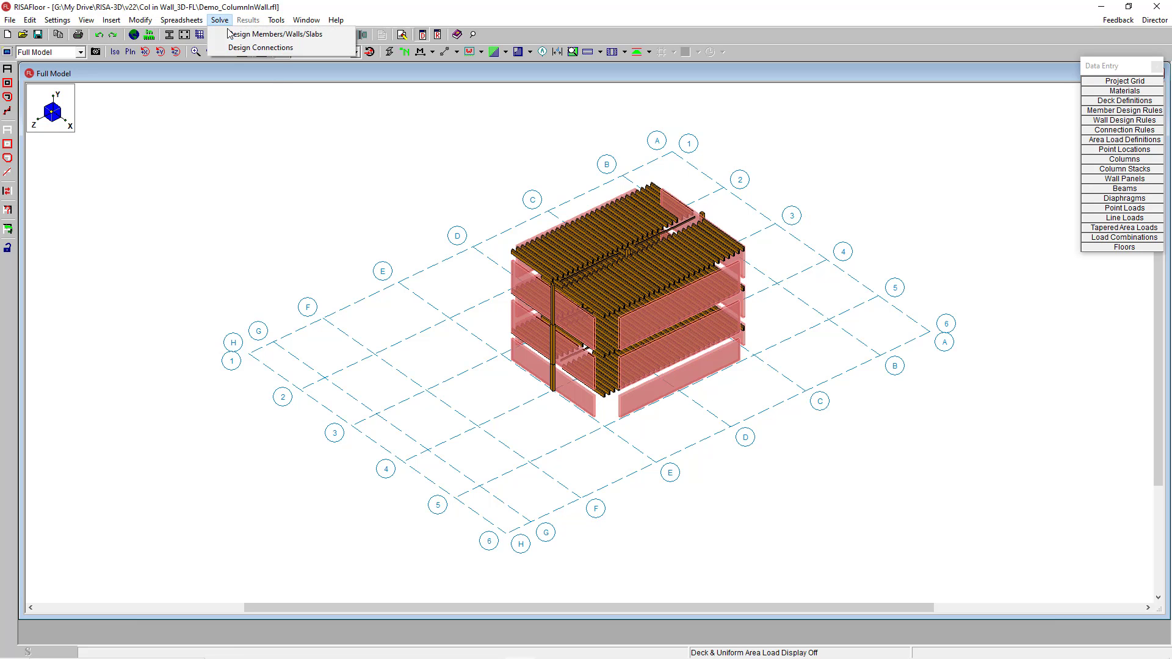
left_click(231, 32)
Step: Save the model and send it to RISA-3D
left_click(1155, 19)
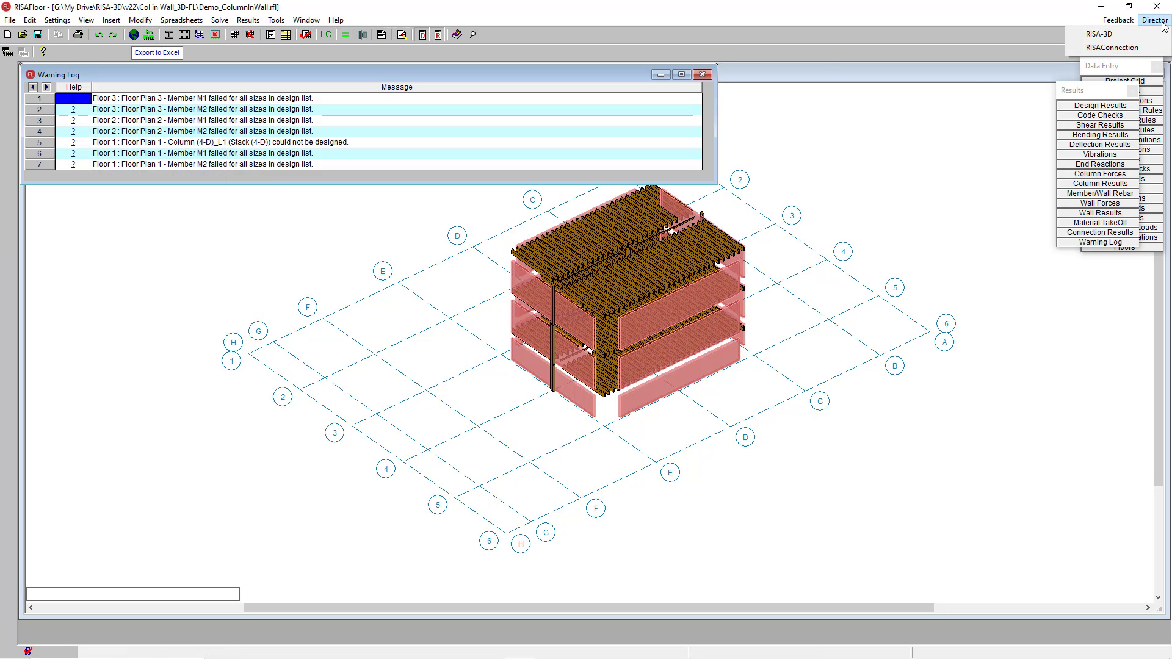
left_click(1123, 32)
left_click(612, 376)
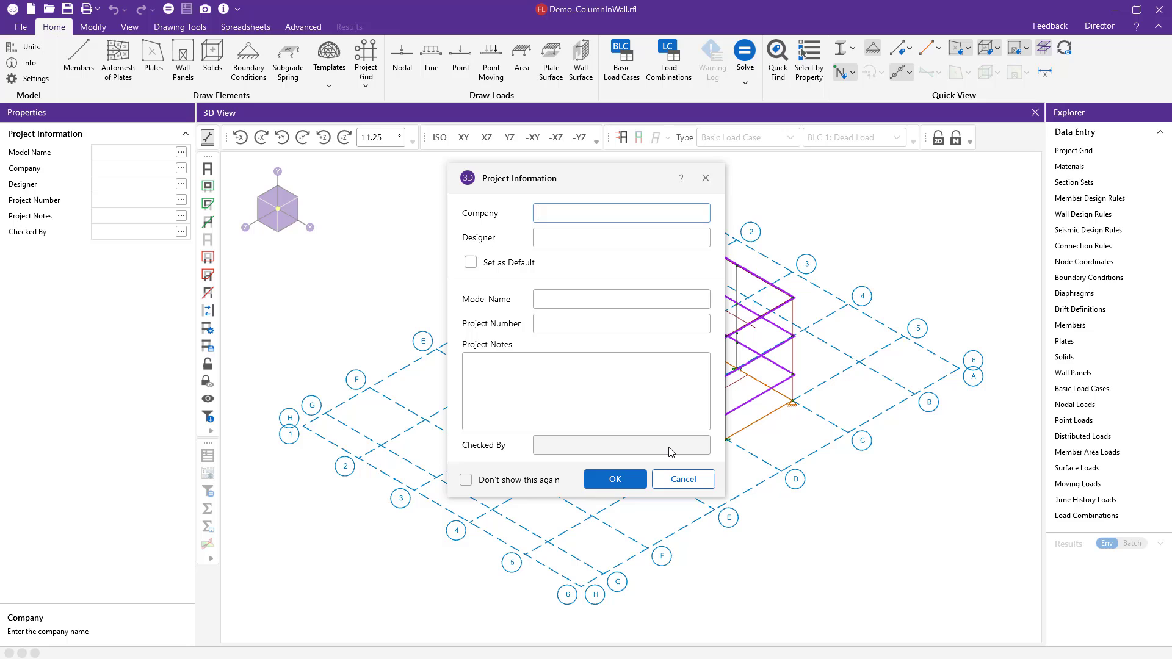
Step: Dismiss Project Information and display node and member labels, zooming in on the columns
left_click(631, 486)
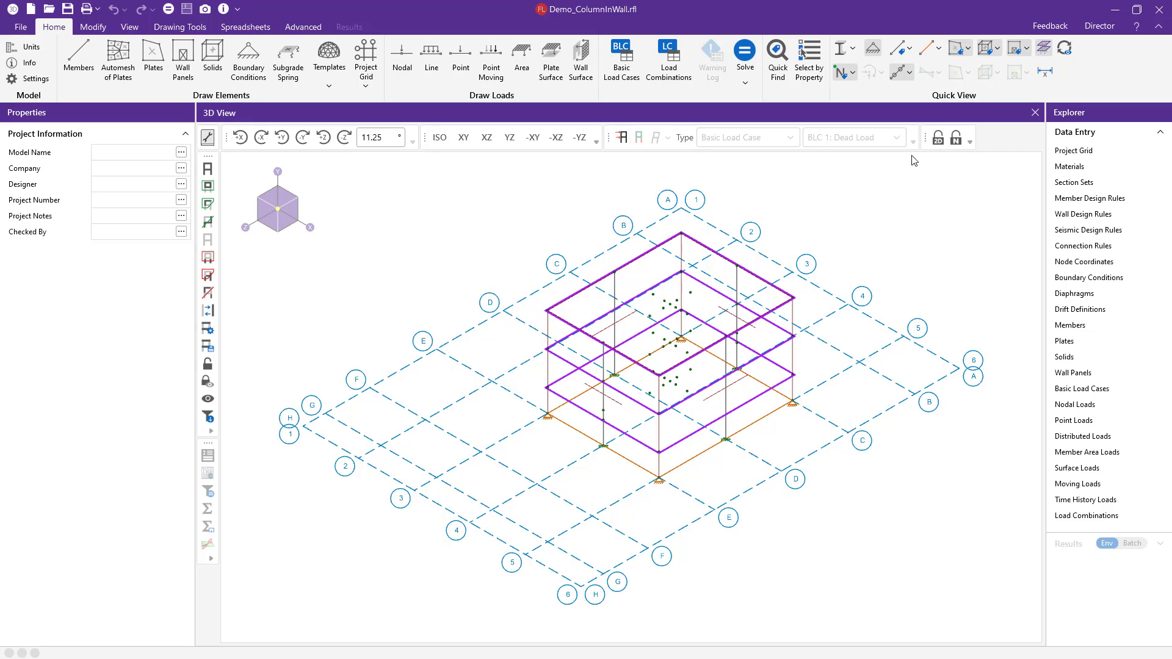
left_click(854, 75)
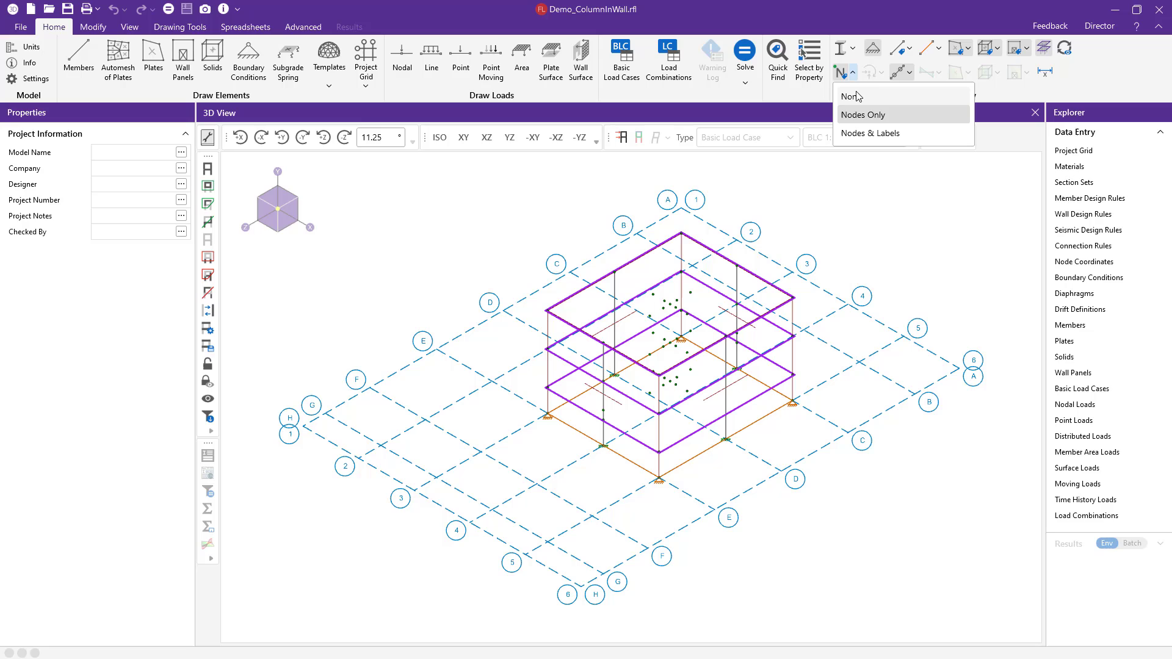
left_click(863, 135)
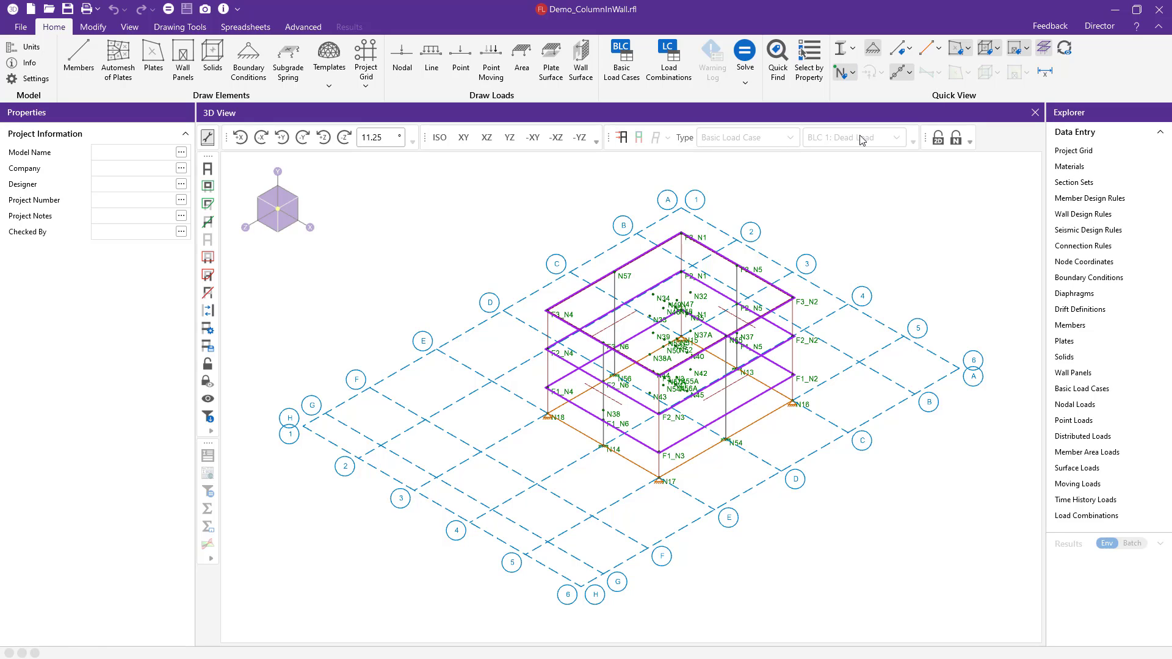
left_click(853, 48)
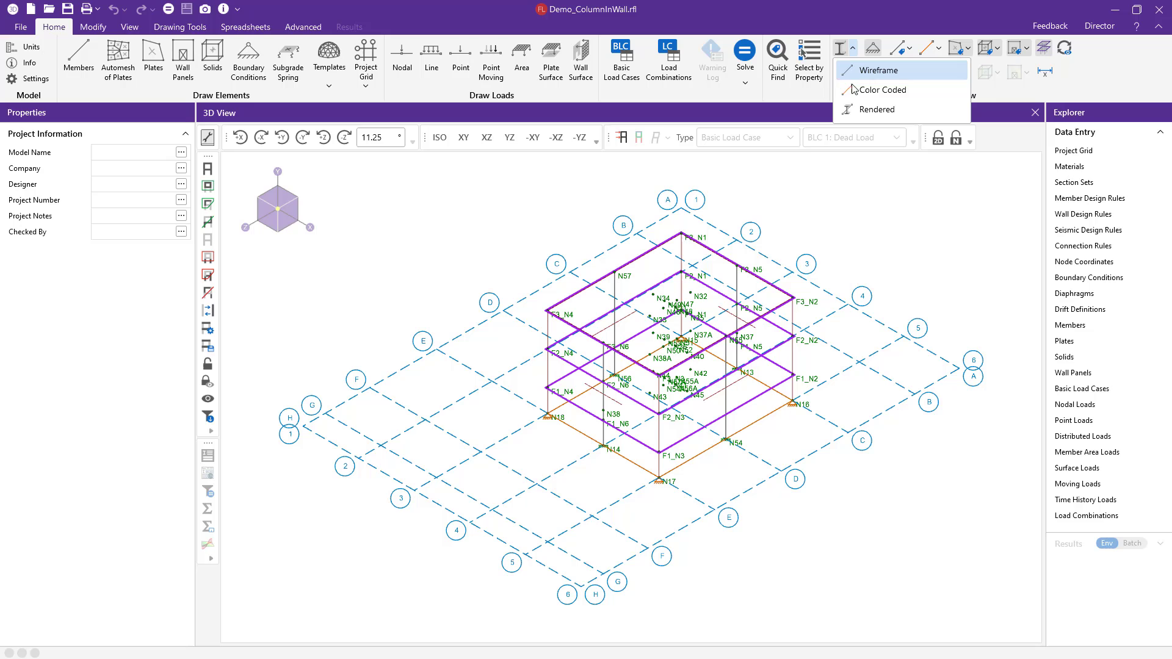
left_click(909, 49)
left_click(917, 92)
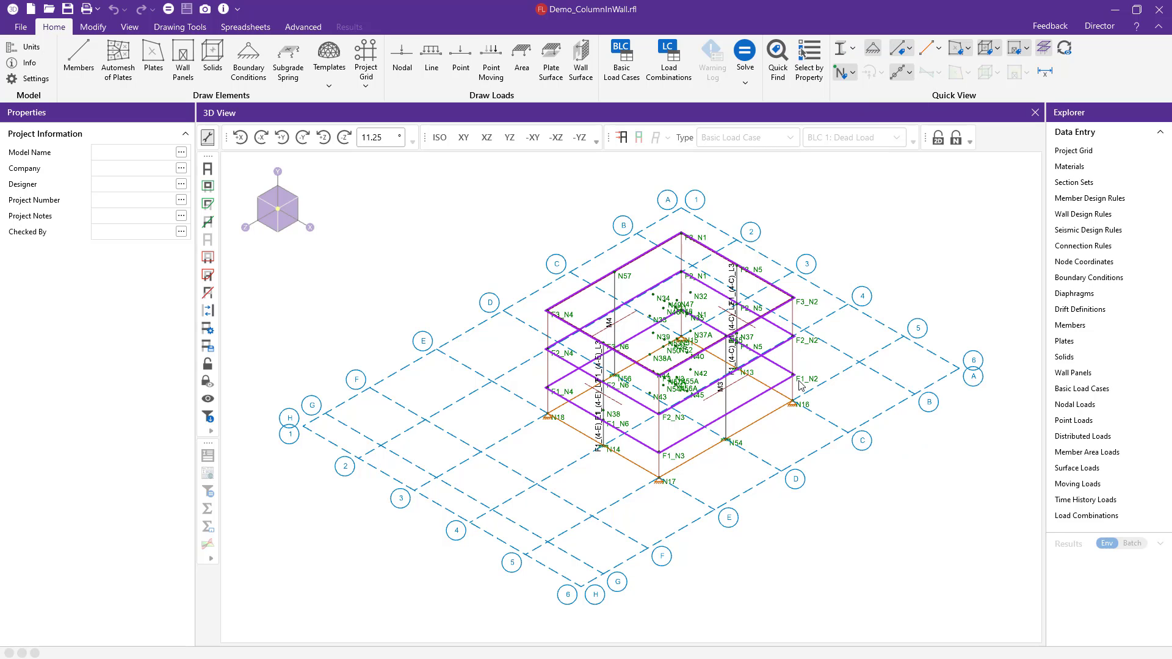
scroll(784, 389, "up", 3)
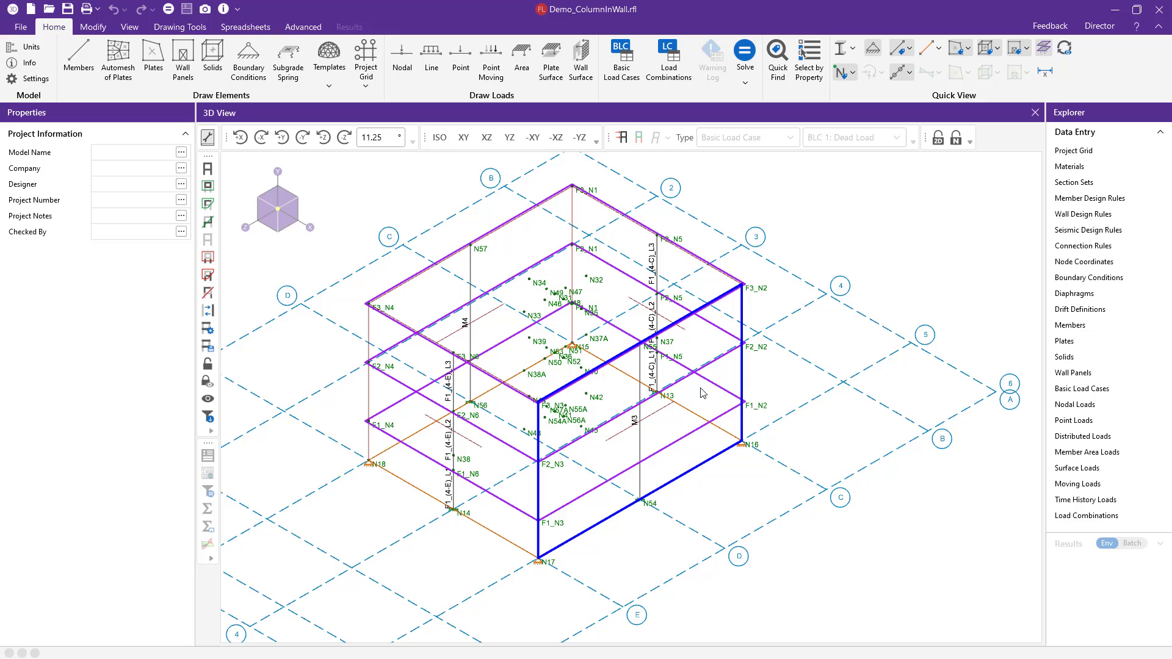
scroll(1001, 393, "up", 1)
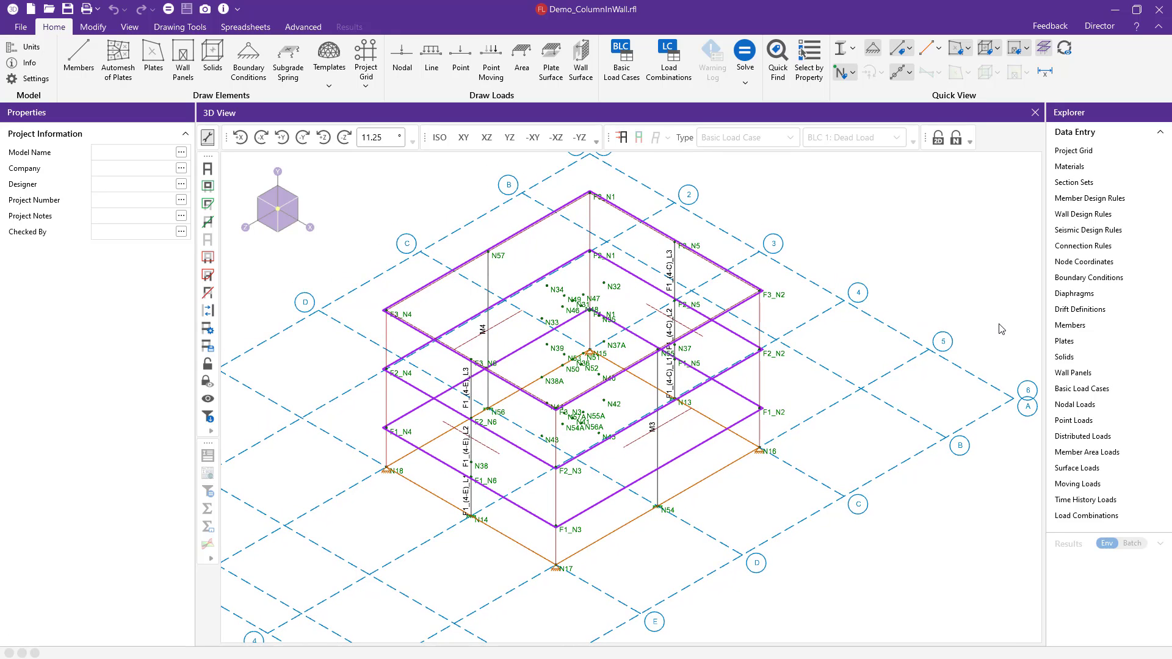
Step: Open Member Primary Data and dock it to the right of the 3D View
left_click(1085, 330)
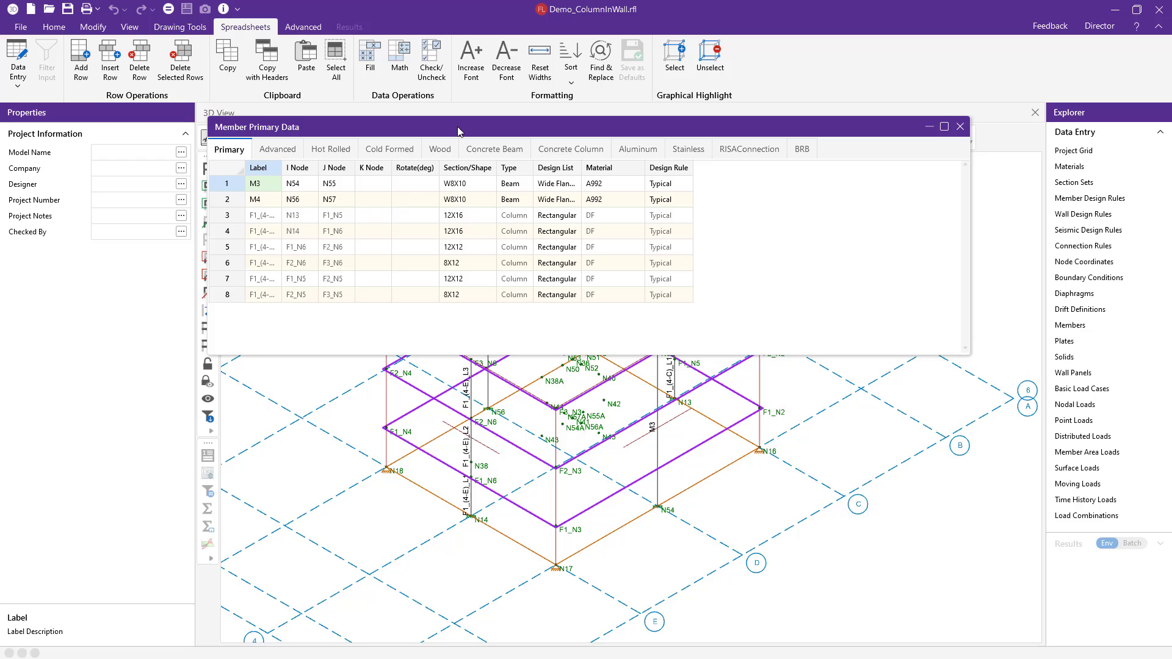
left_click_drag(459, 128, 631, 378)
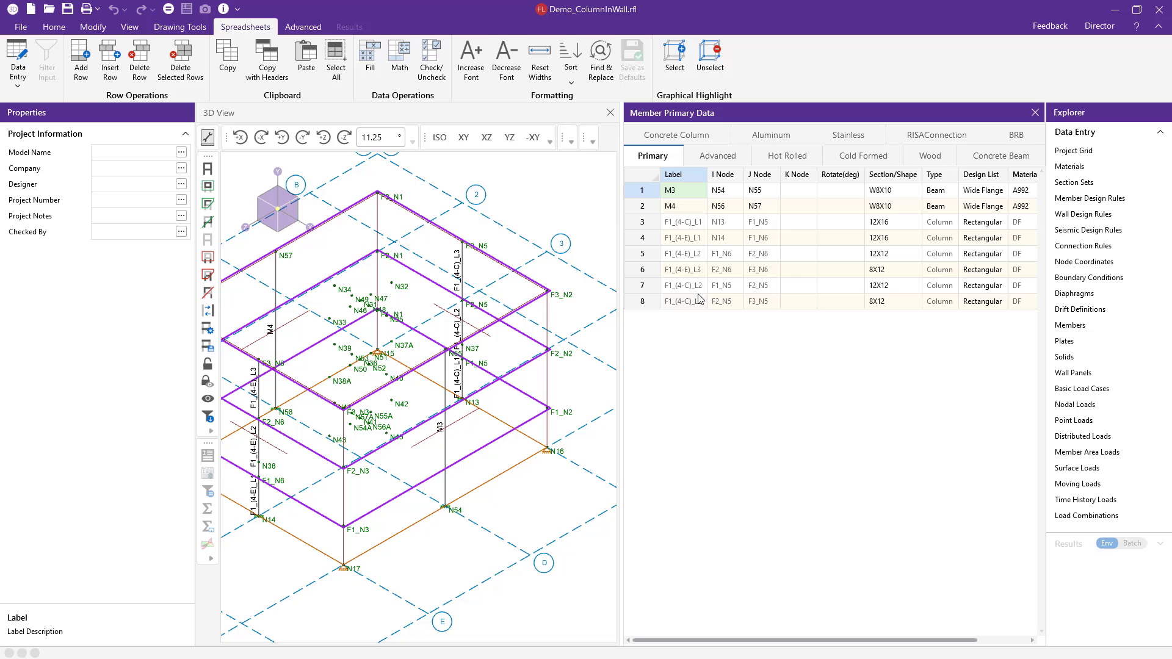
Step: On the Advanced tab, enable Col-Wall Vert Release for F1_(4-C)_L1, L2 and L3
left_click(706, 160)
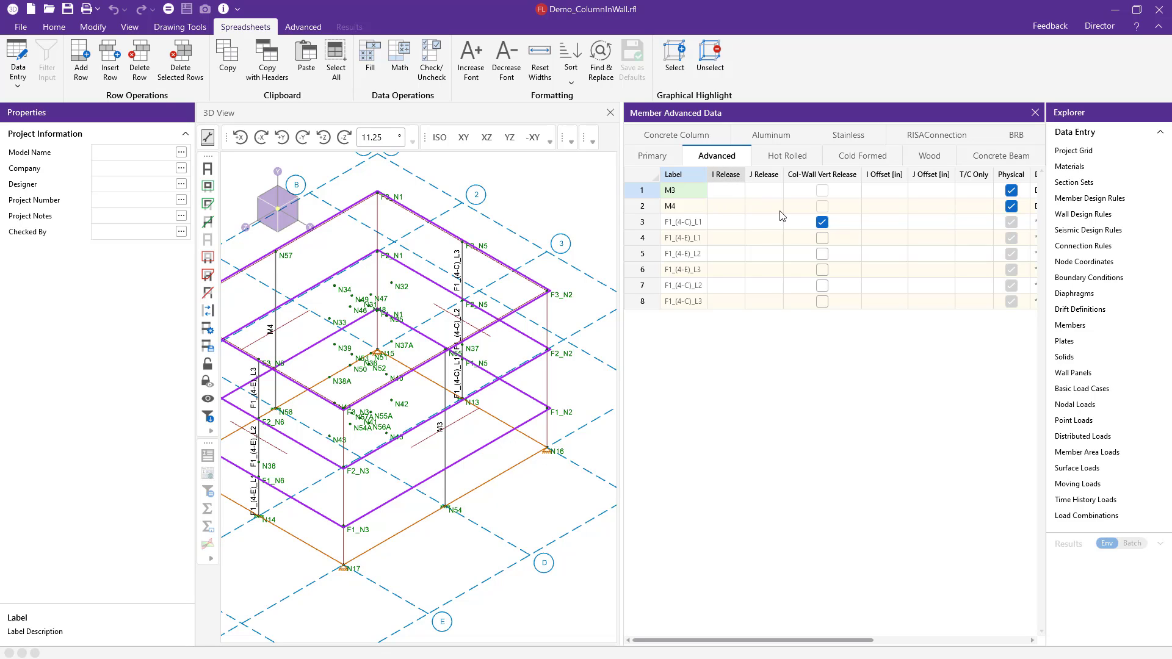
left_click(823, 175)
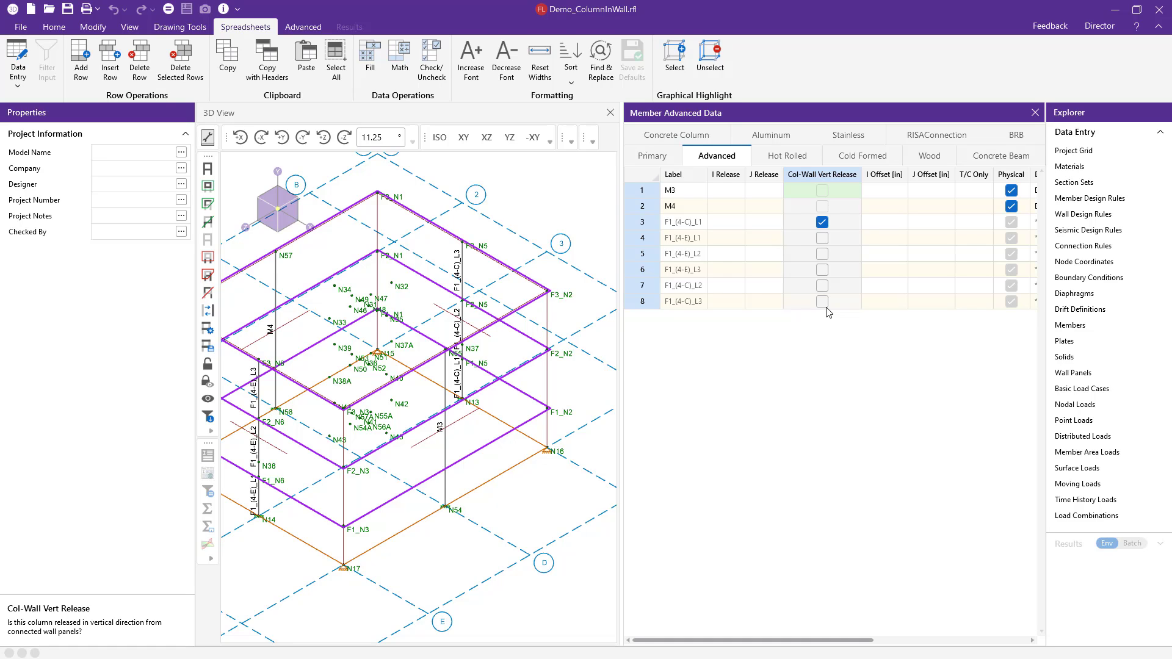
left_click(853, 228)
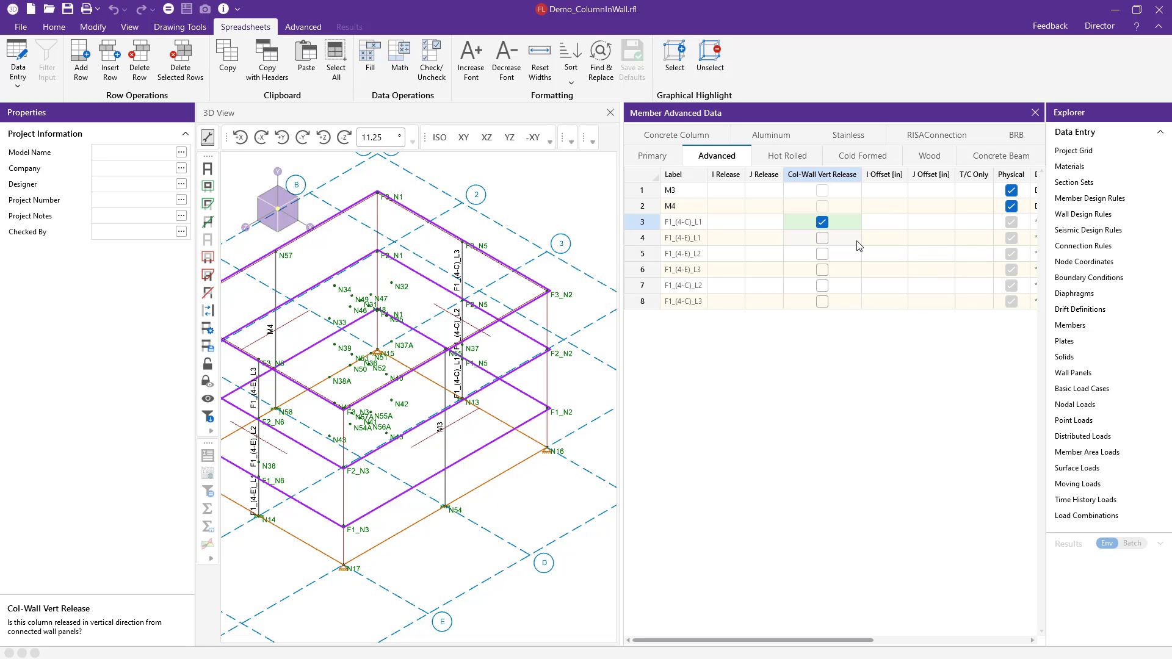
left_click(823, 287)
left_click(822, 288)
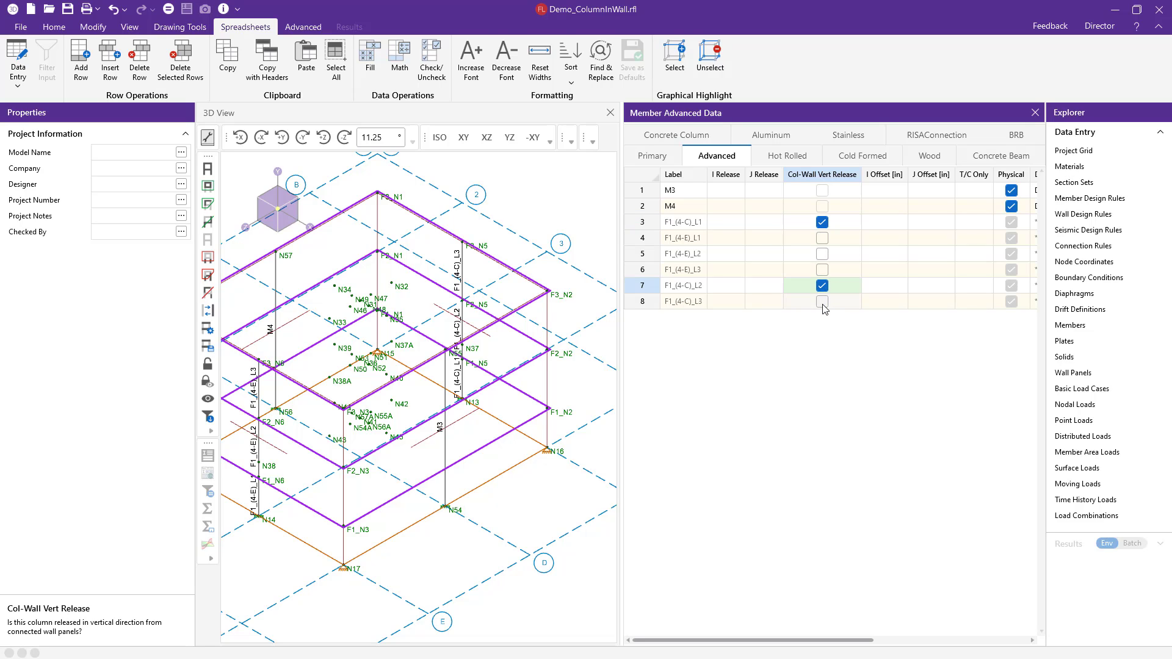
left_click(822, 303)
left_click(823, 302)
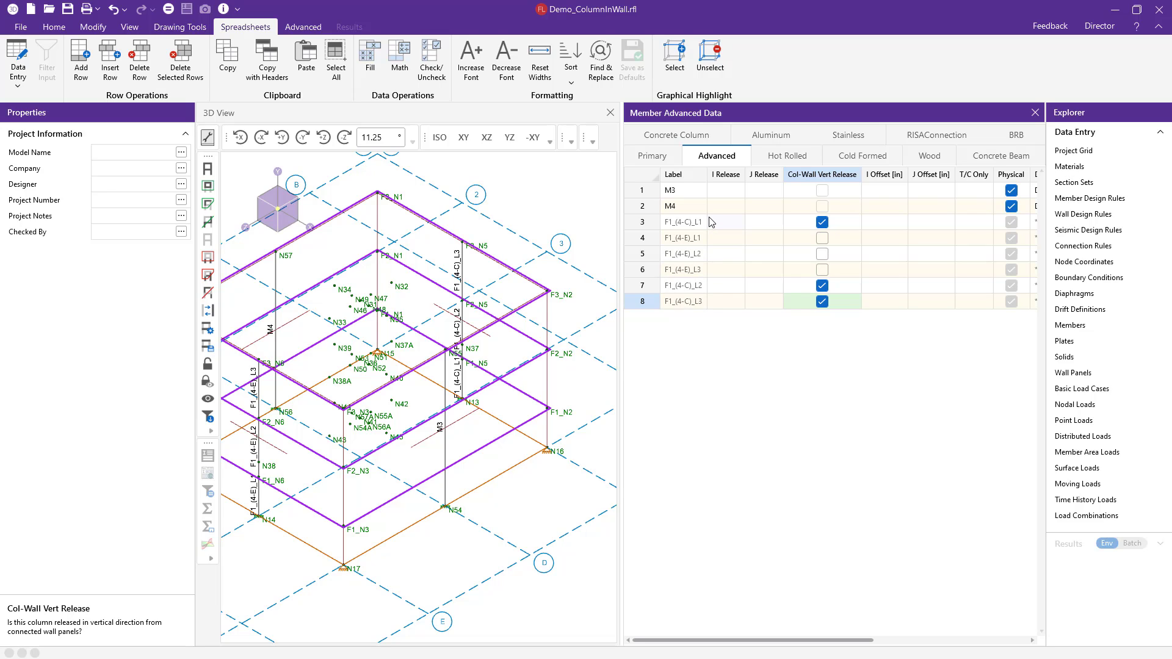
Step: Run a batch solution, close the Warning Log and Member Advanced Data, and recentre the model
left_click(169, 9)
left_click(479, 401)
left_click(617, 431)
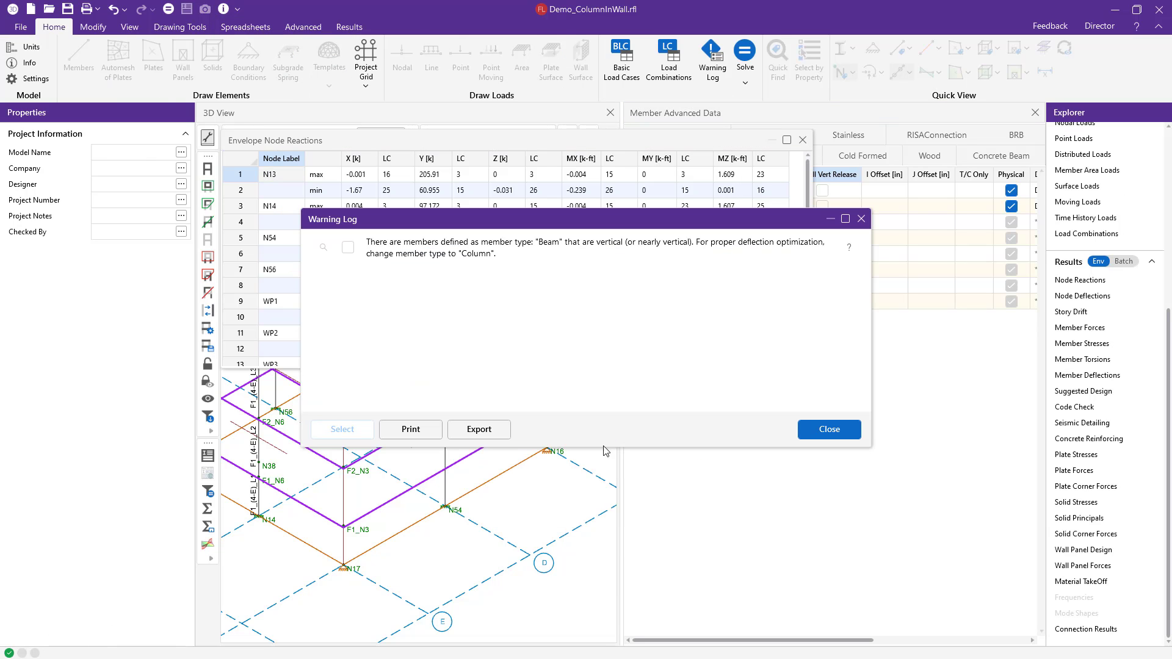
left_click(592, 518)
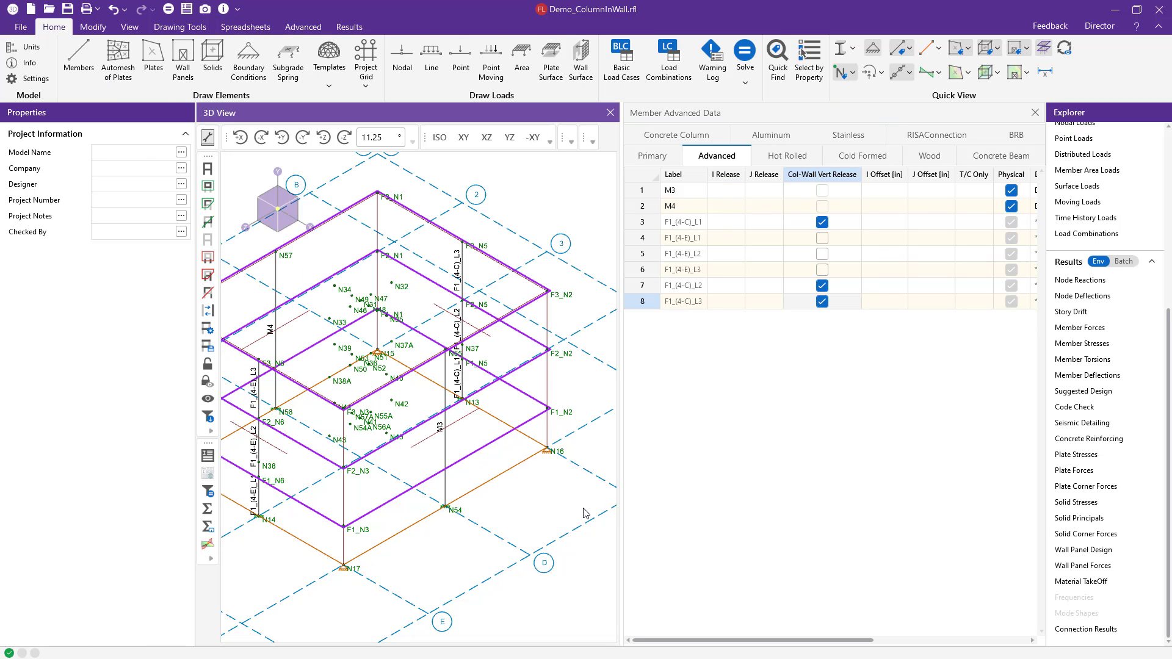
left_click(1035, 112)
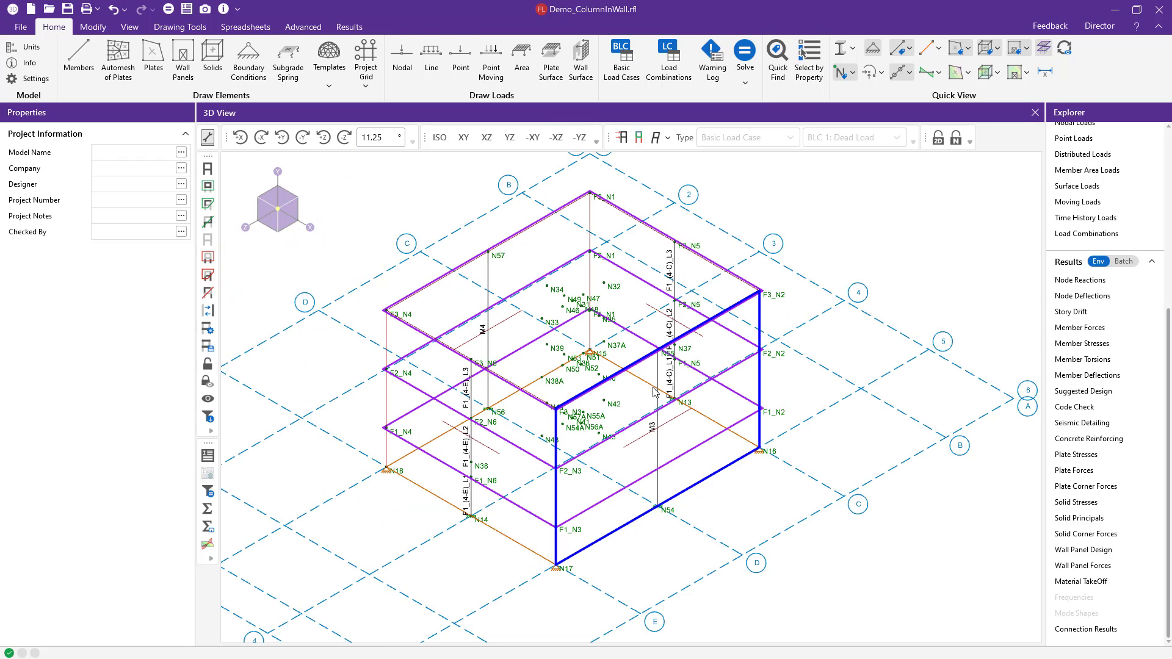
middle_click_drag(641, 425, 727, 427)
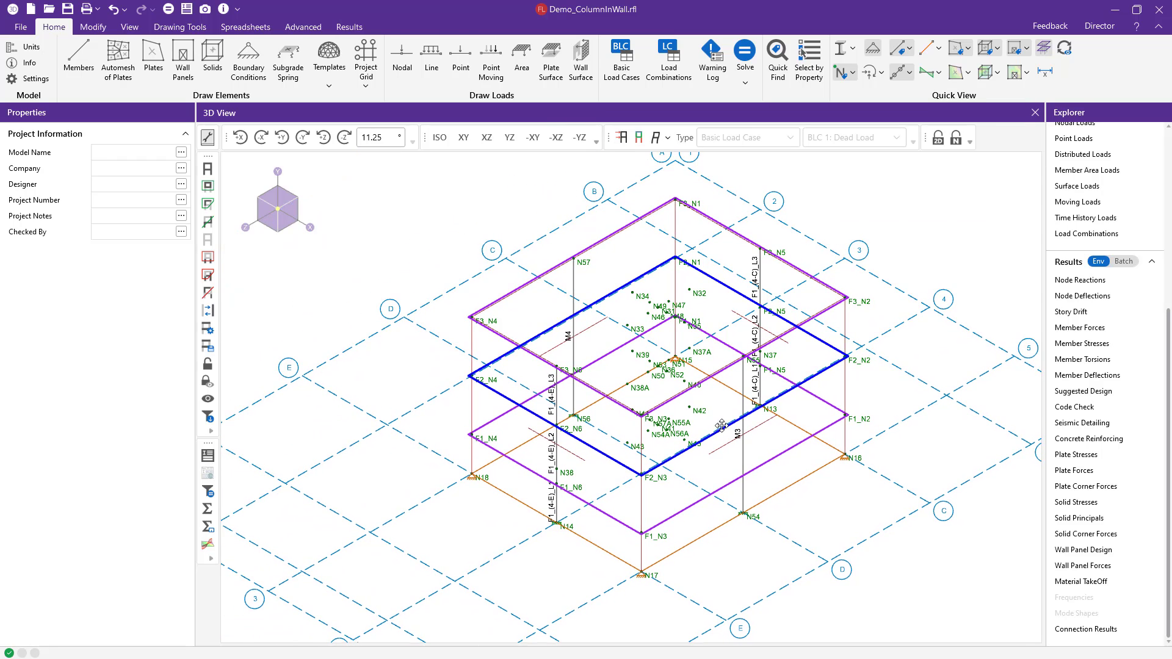
Step: Plot Y-direction reactions in Quick View and open the Node Reactions results spreadsheet
left_click(883, 73)
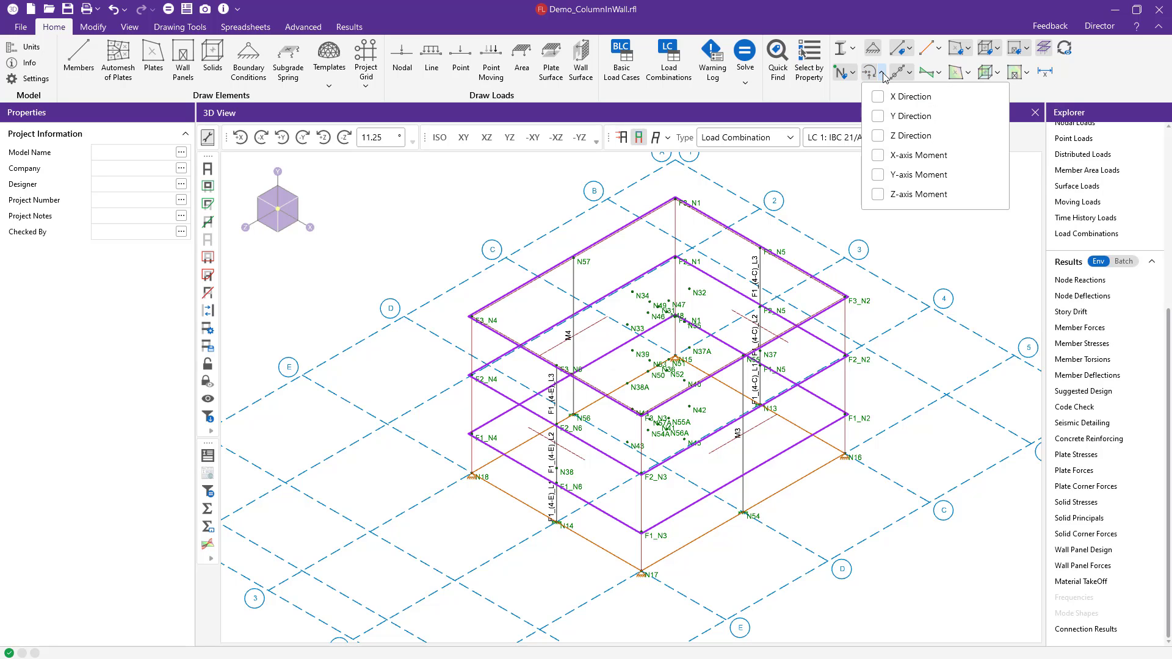
left_click(878, 117)
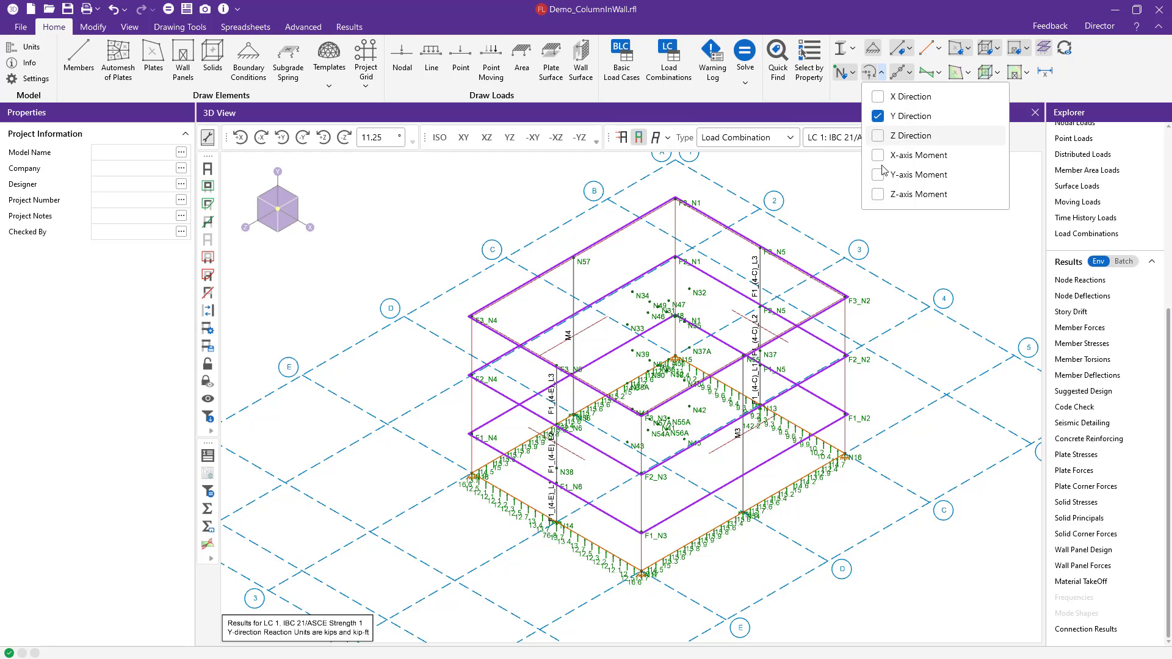
left_click(984, 248)
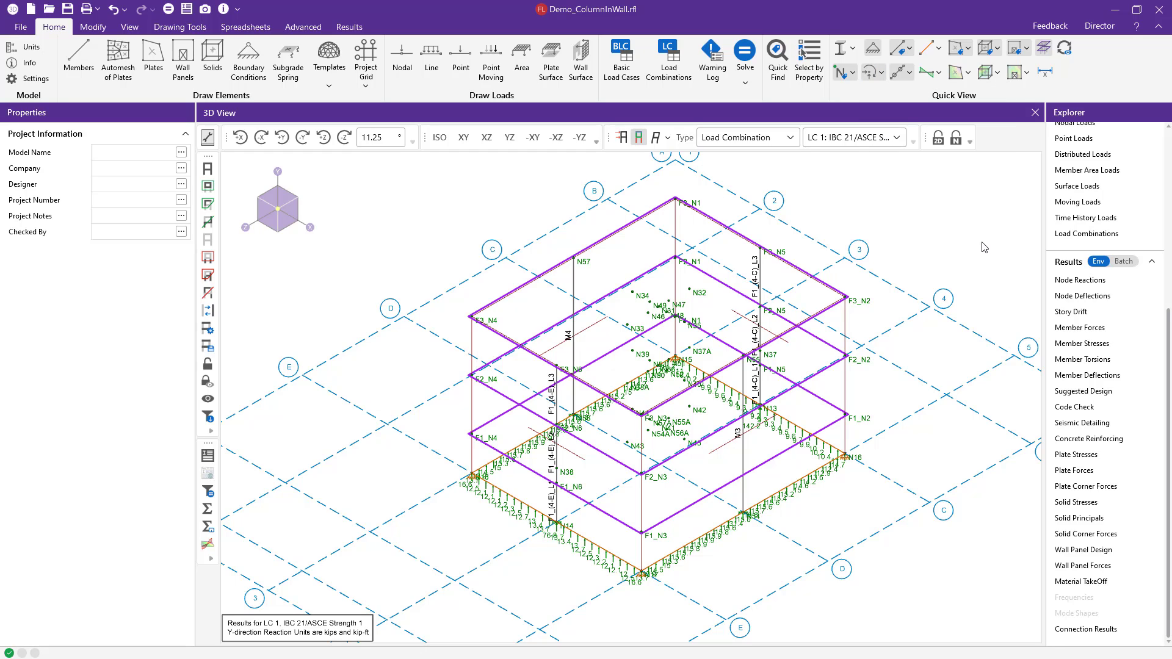
left_click(1086, 280)
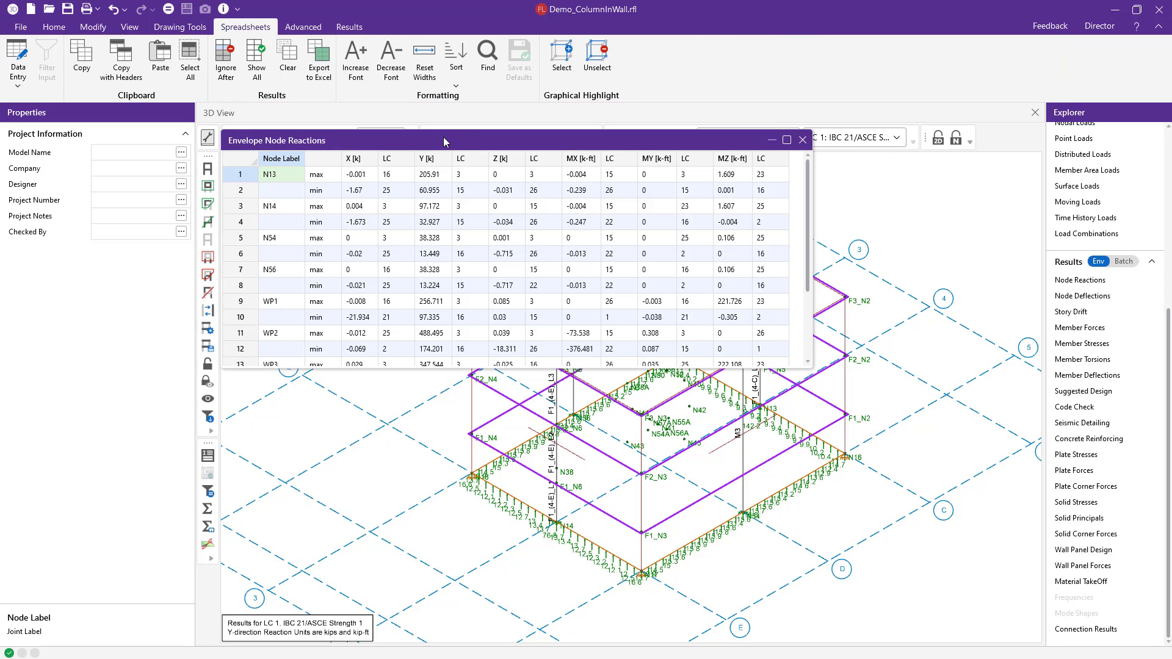
Step: Dock the Envelope Node Reactions spreadsheet beside the 3D view and zoom in near N14
mouse_move(444, 143)
left_mouse_down()
mouse_move(638, 344)
mouse_move(632, 380)
left_mouse_up()
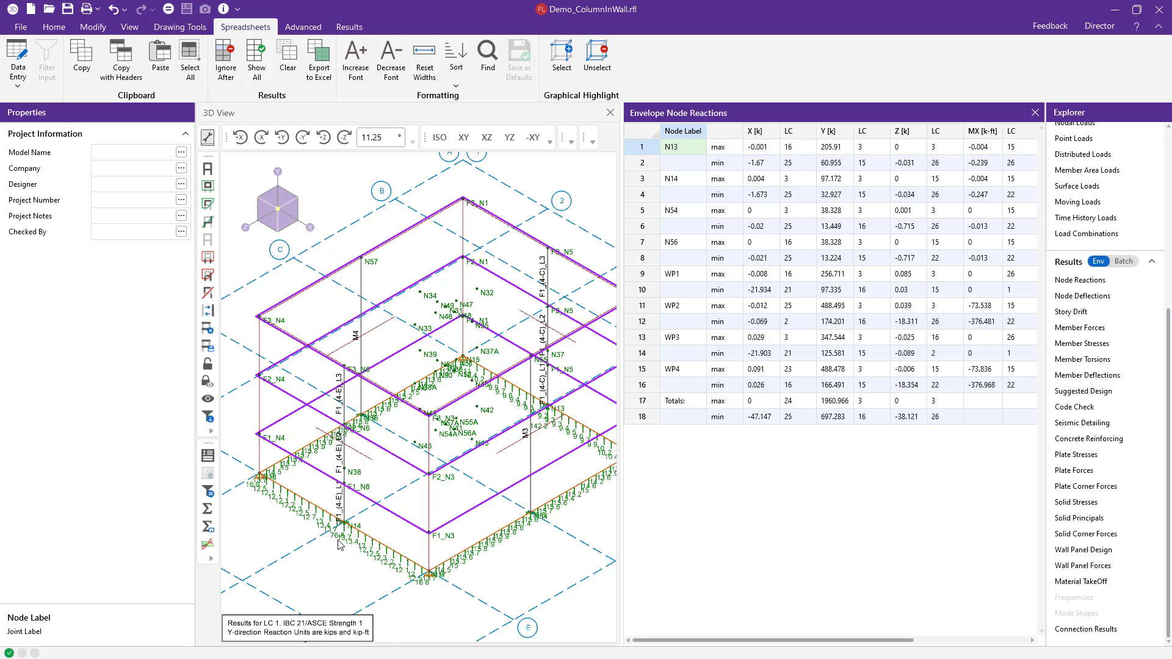
scroll(350, 534, "up", 5)
scroll(350, 534, "up", 2)
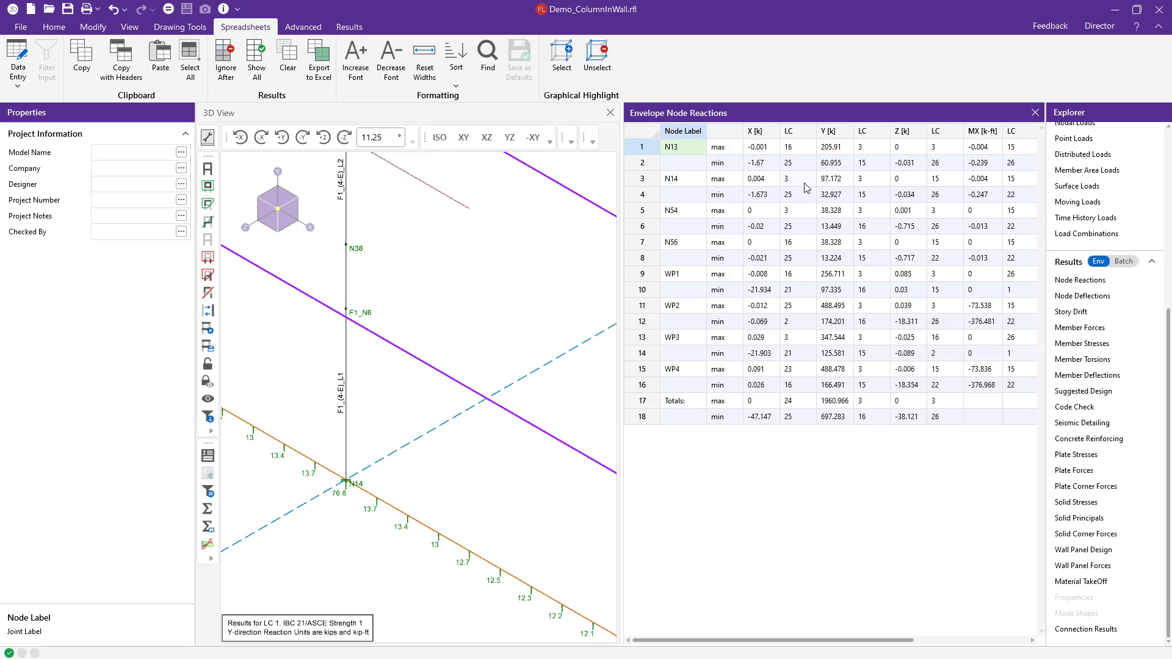
Step: Inspect the hidden load combination options in the 3D View toolbar overflow menus
left_click(505, 276)
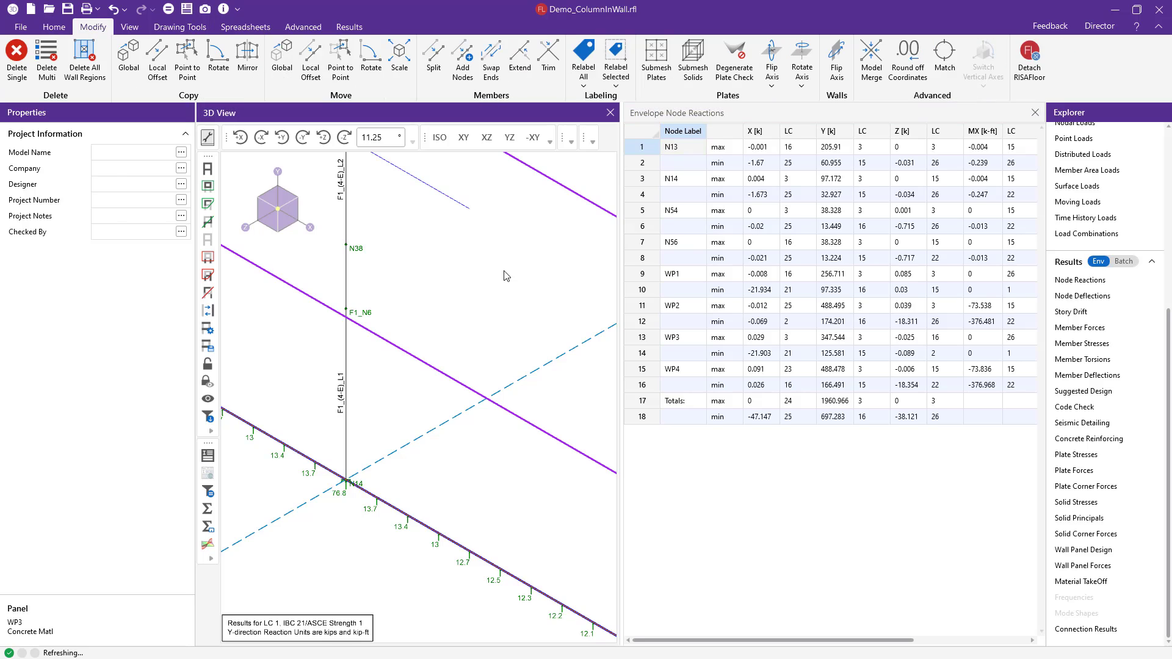
left_click(572, 143)
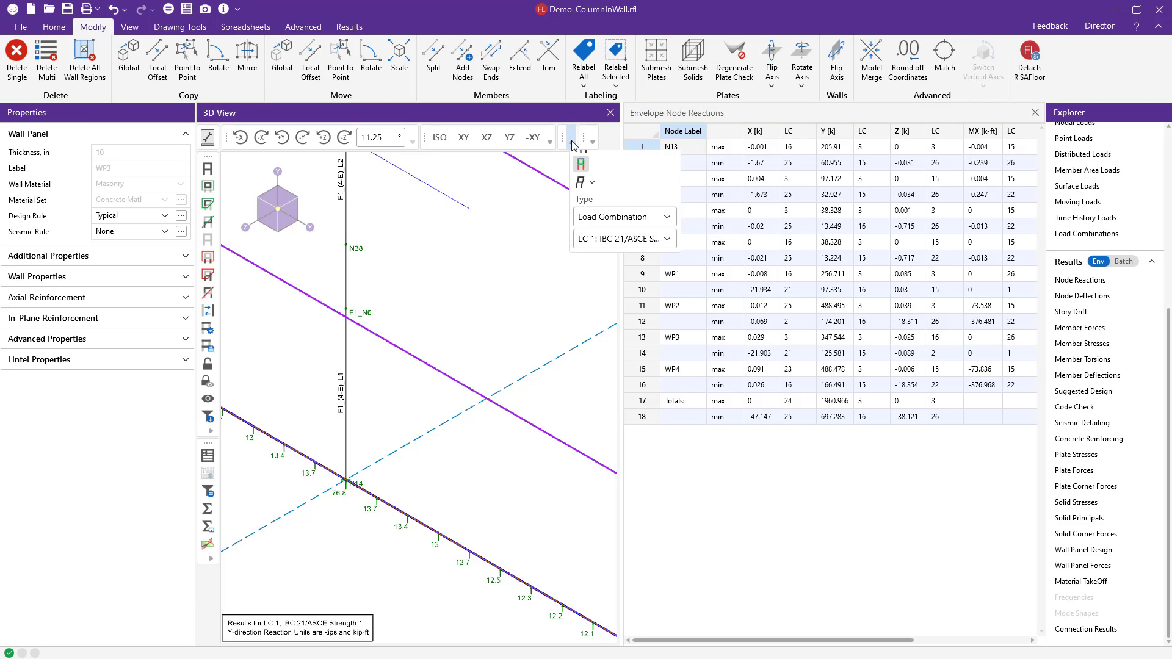
left_click(592, 141)
left_click(593, 142)
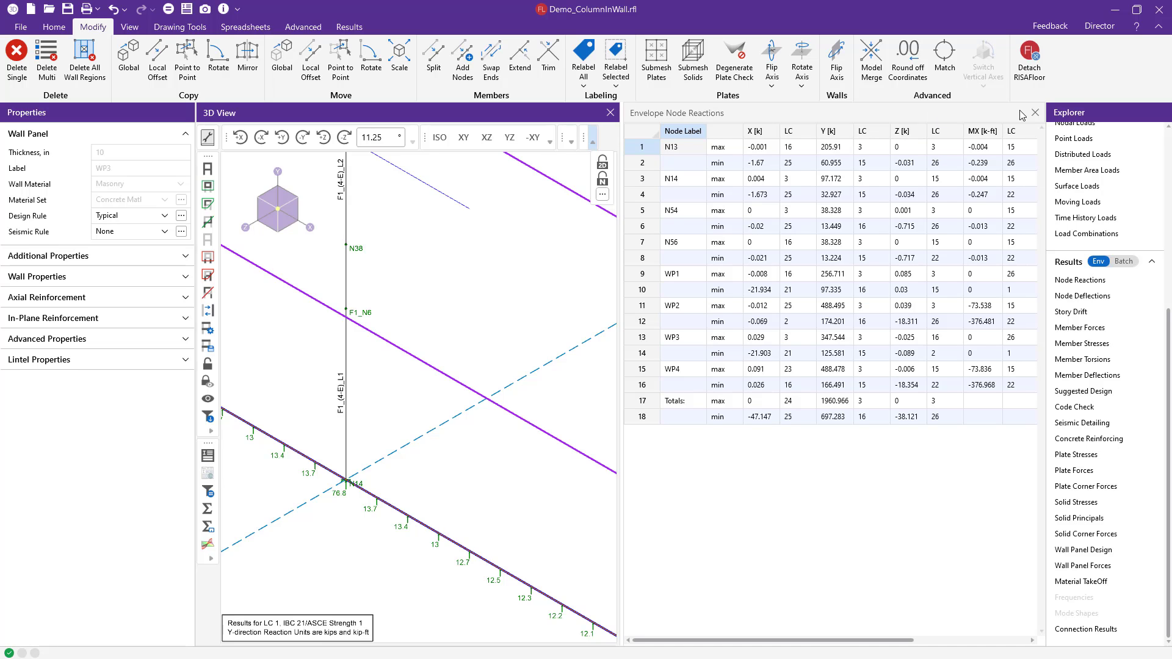
Step: Float the reactions spreadsheet, plot Y reactions for LC 3, and reopen Node Reactions
left_click_drag(1020, 117, 945, 203)
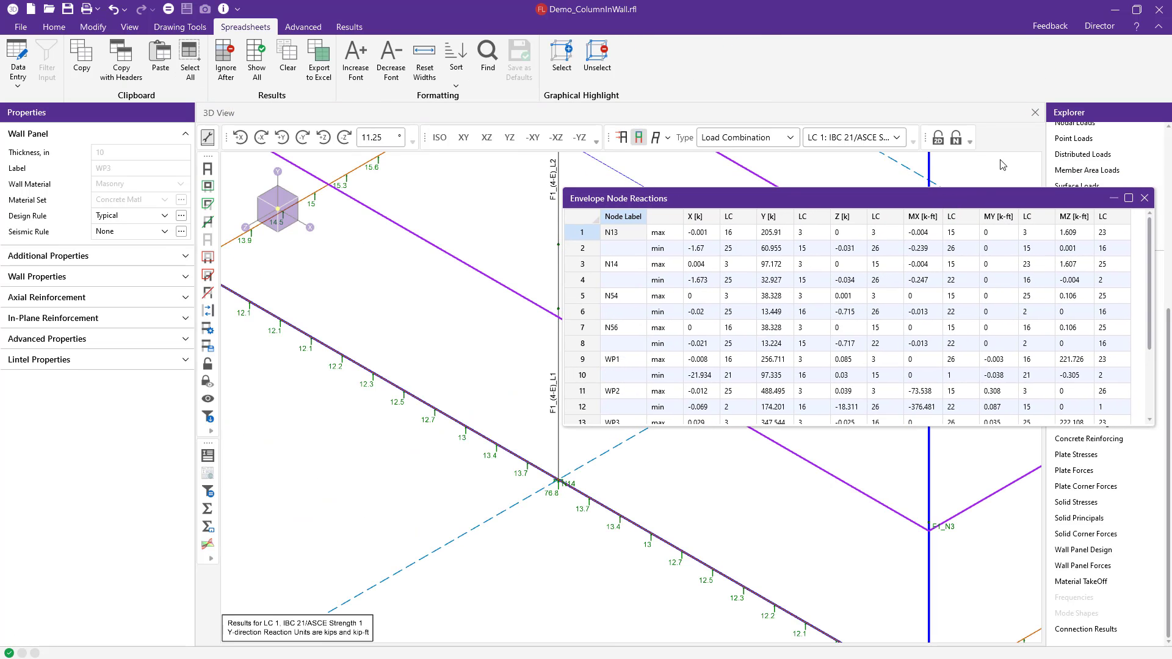
left_click(898, 139)
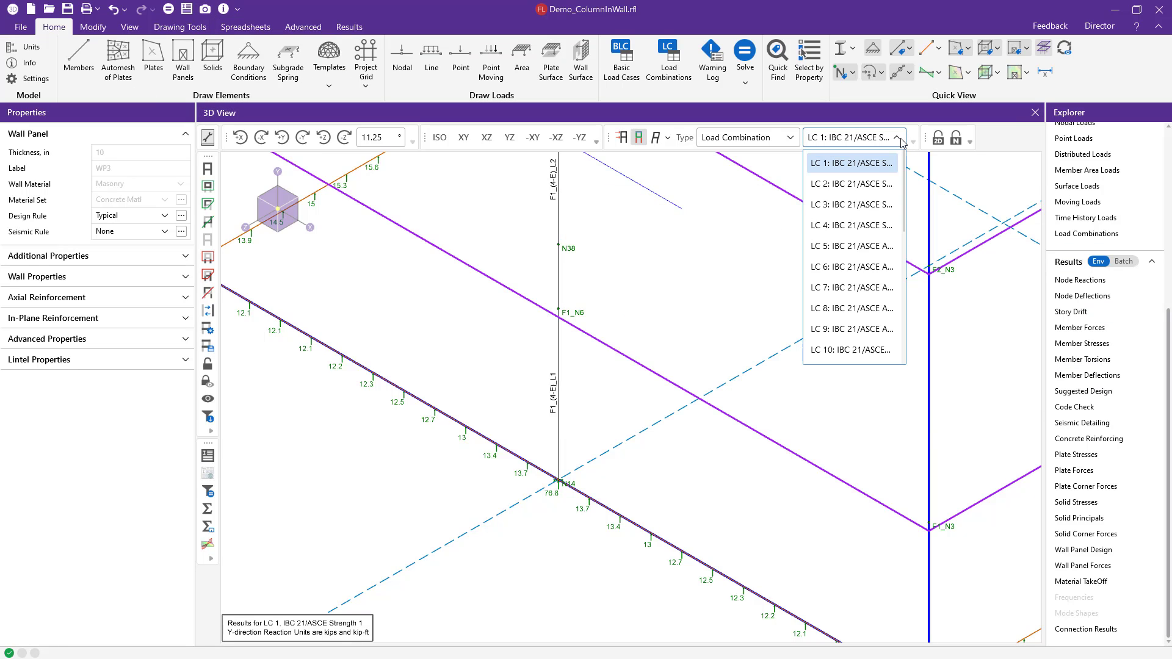
left_click(858, 205)
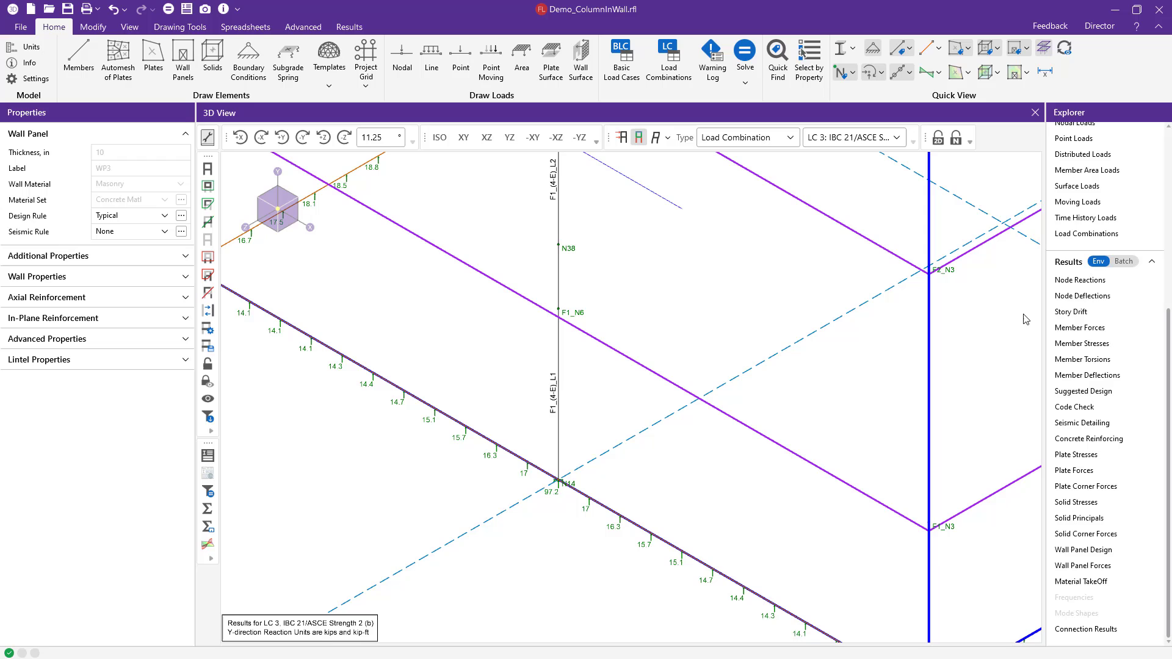
left_click(1081, 280)
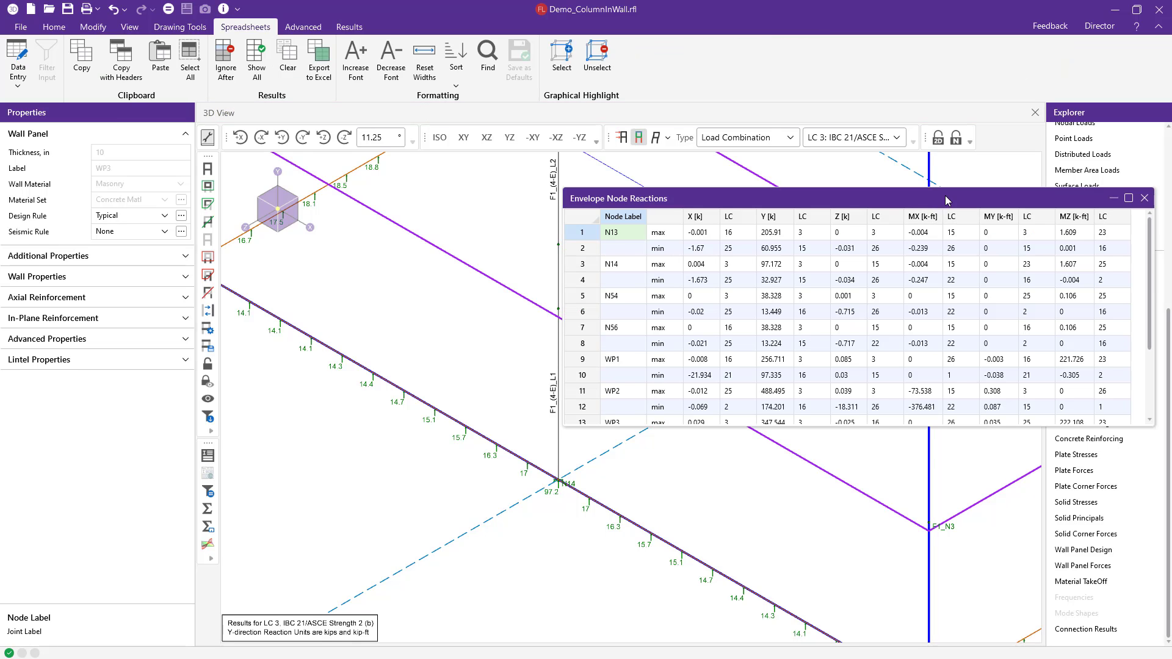
Step: Dock the Envelope Node Reactions spreadsheet beside the 3D view and zoom out to show the whole model
left_click_drag(945, 195, 629, 372)
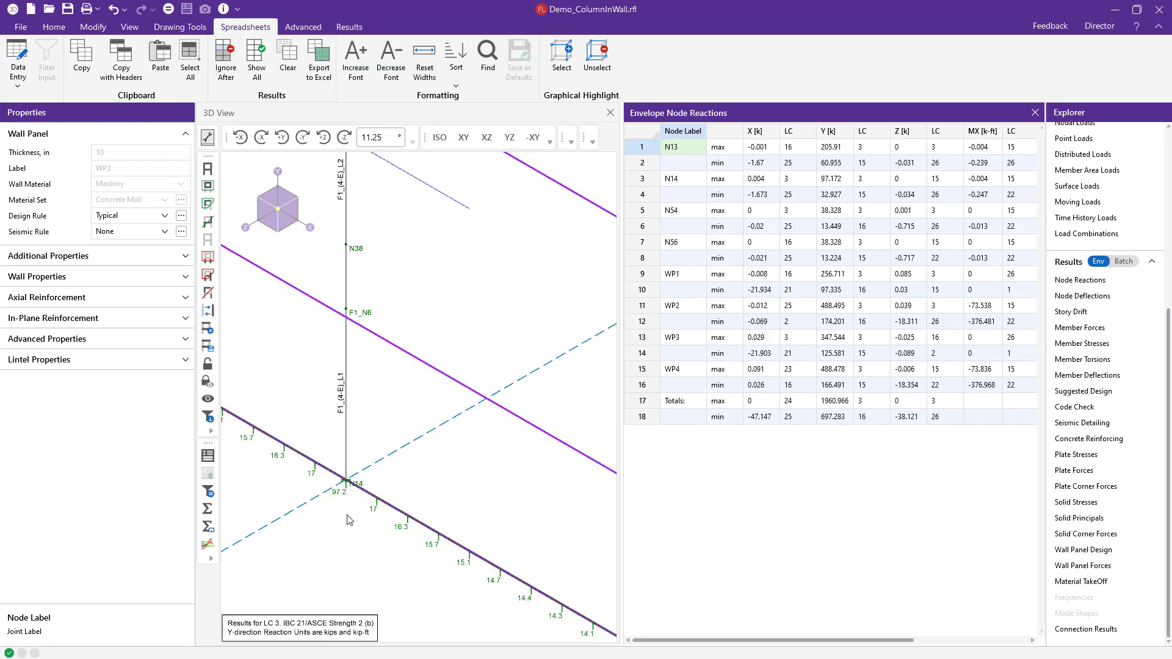
scroll(355, 494, "down", 5)
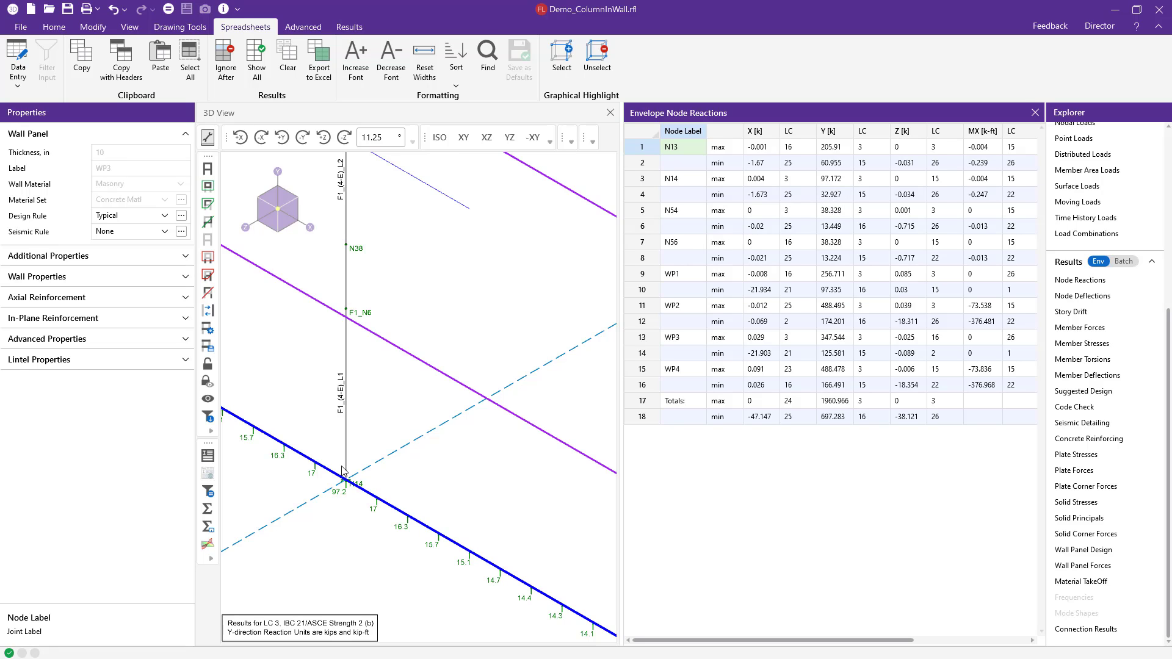
scroll(342, 464, "down", 3)
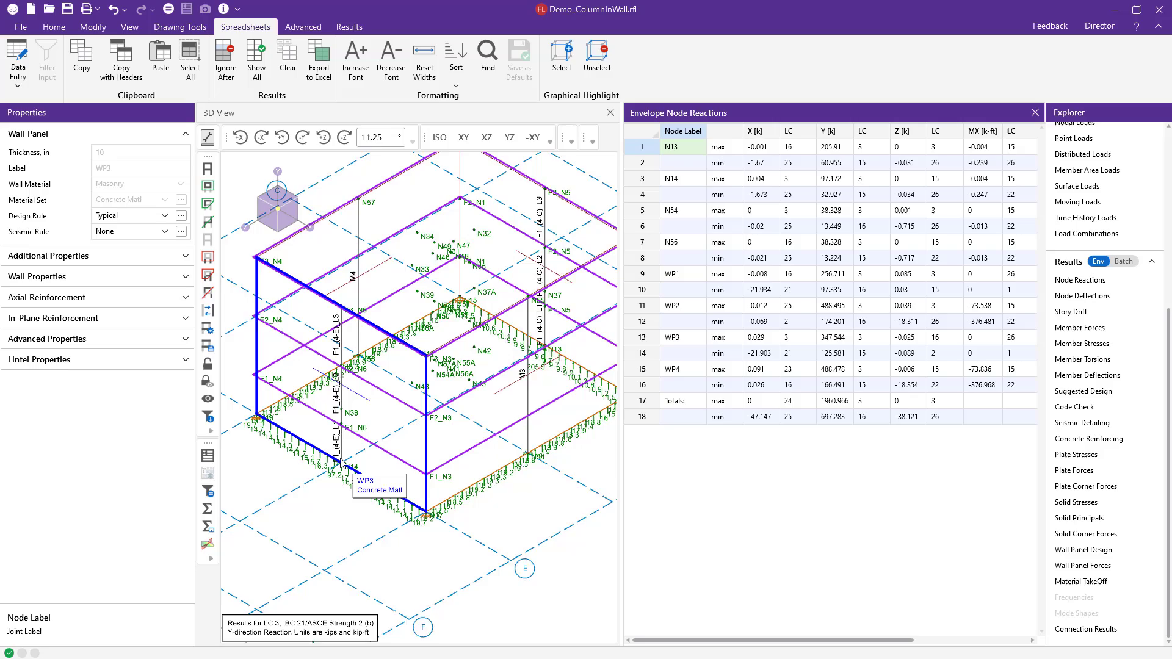
middle_click_drag(376, 427, 487, 428)
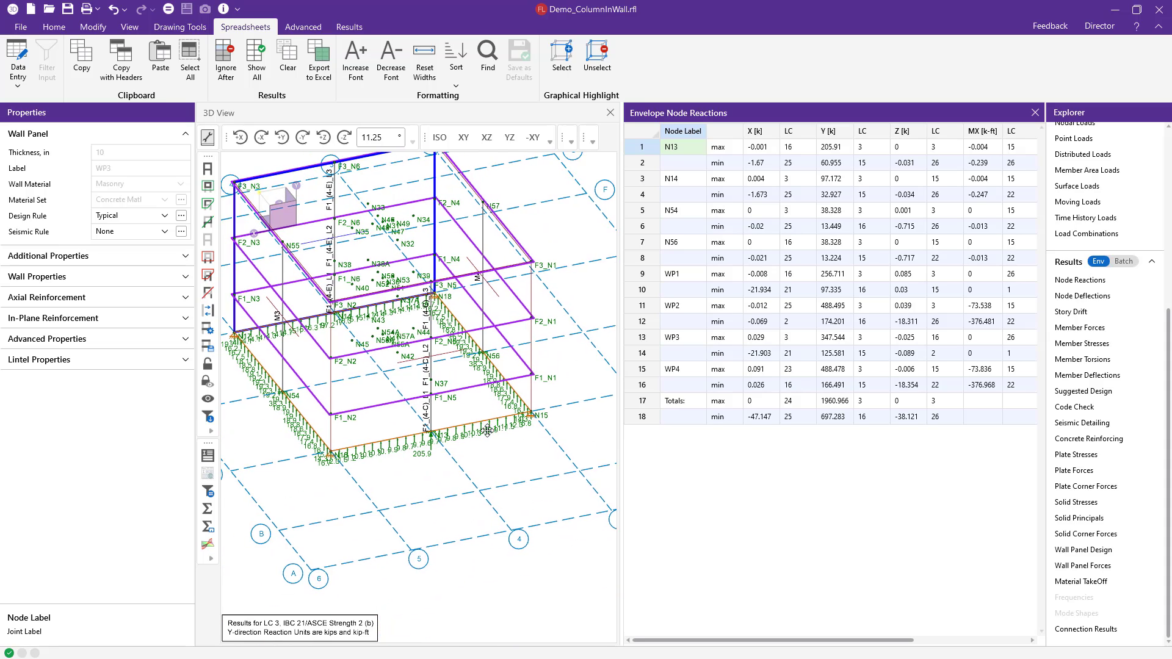
scroll(430, 439, "up", 10)
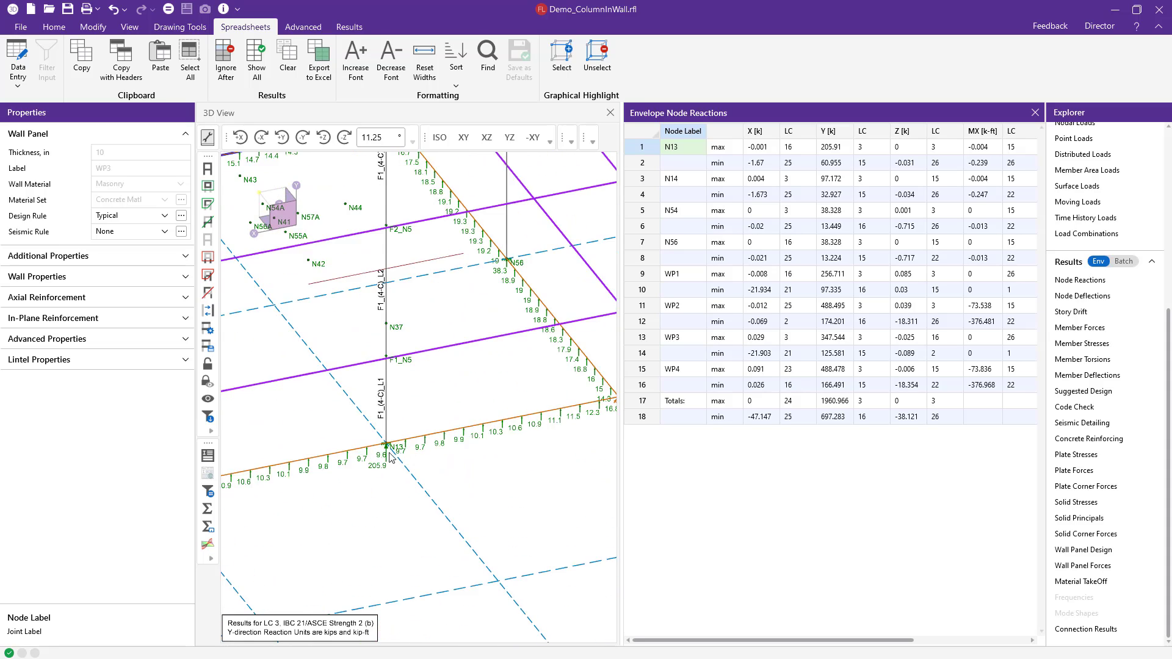
scroll(388, 457, "up", 3)
middle_click_drag(411, 469, 461, 473)
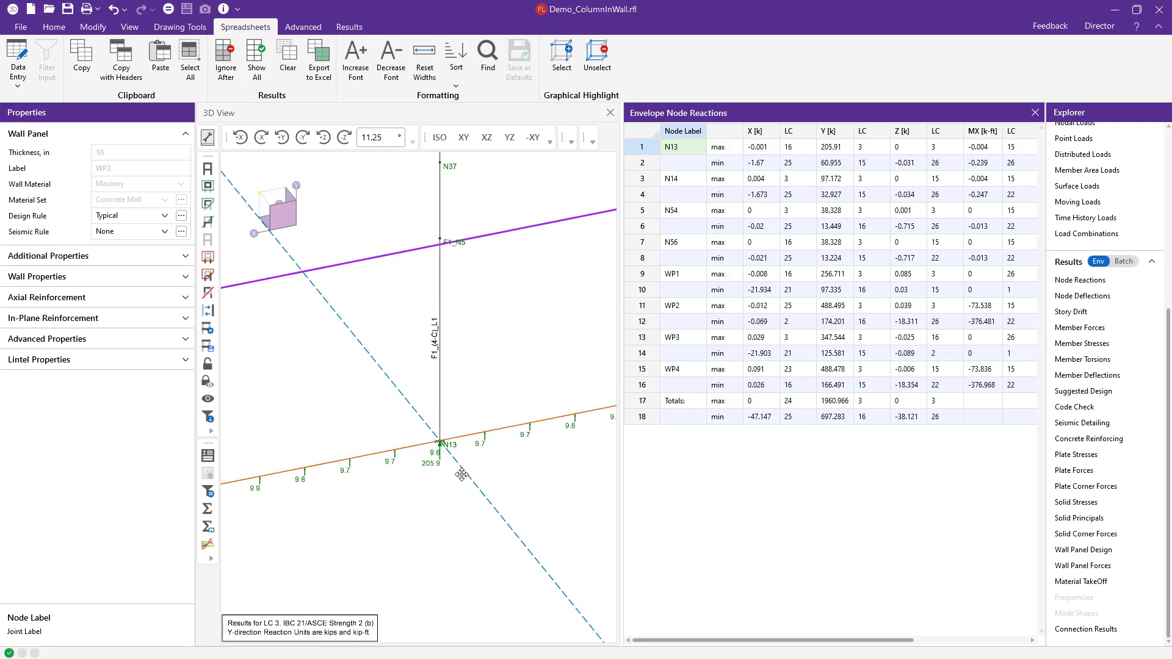
scroll(460, 473, "up", 2)
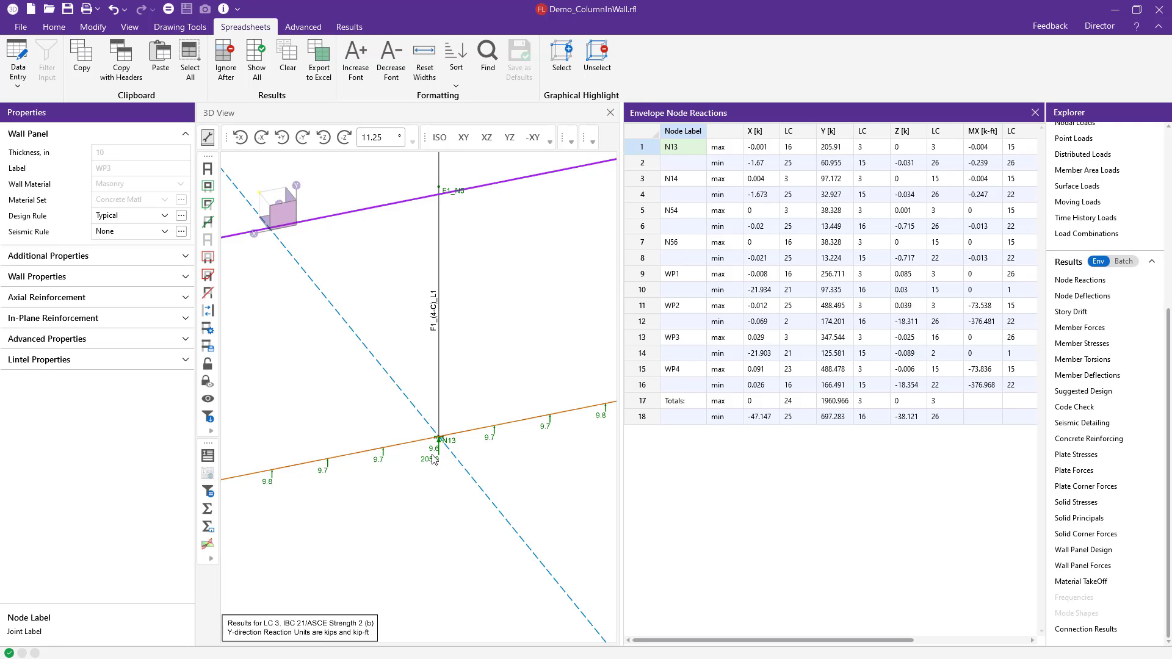
scroll(443, 468, "up", 2)
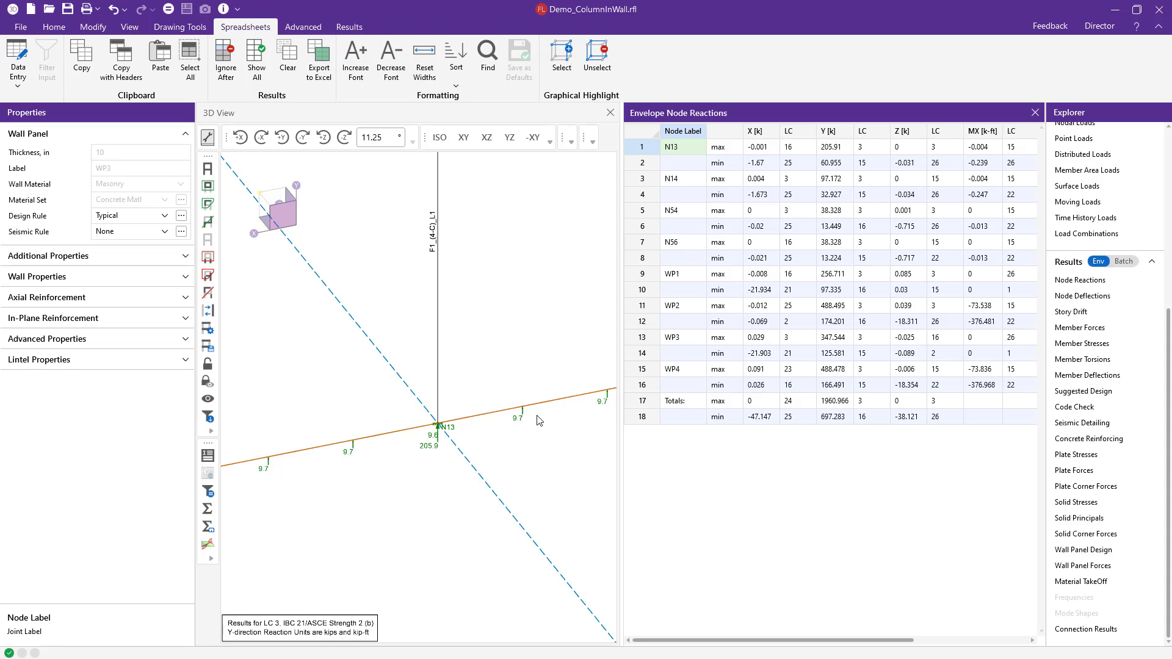
scroll(538, 420, "down", 5)
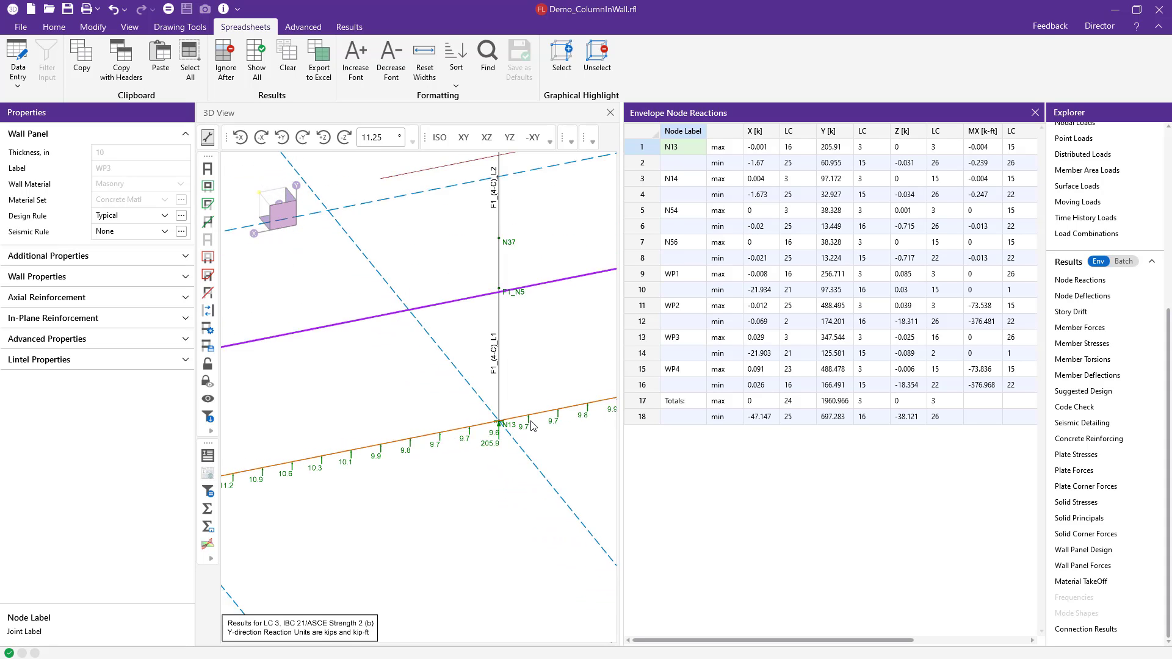
scroll(531, 426, "down", 1)
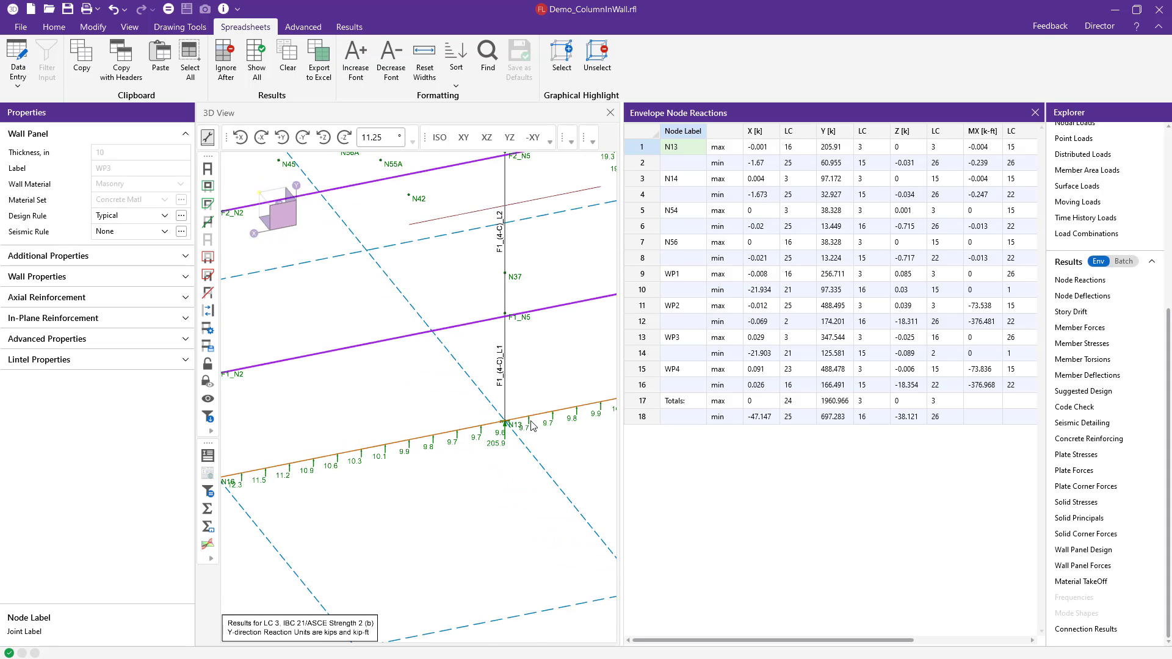
Step: Close the node reactions spreadsheet and recenter the whole structure in the 3D view
left_click(1036, 114)
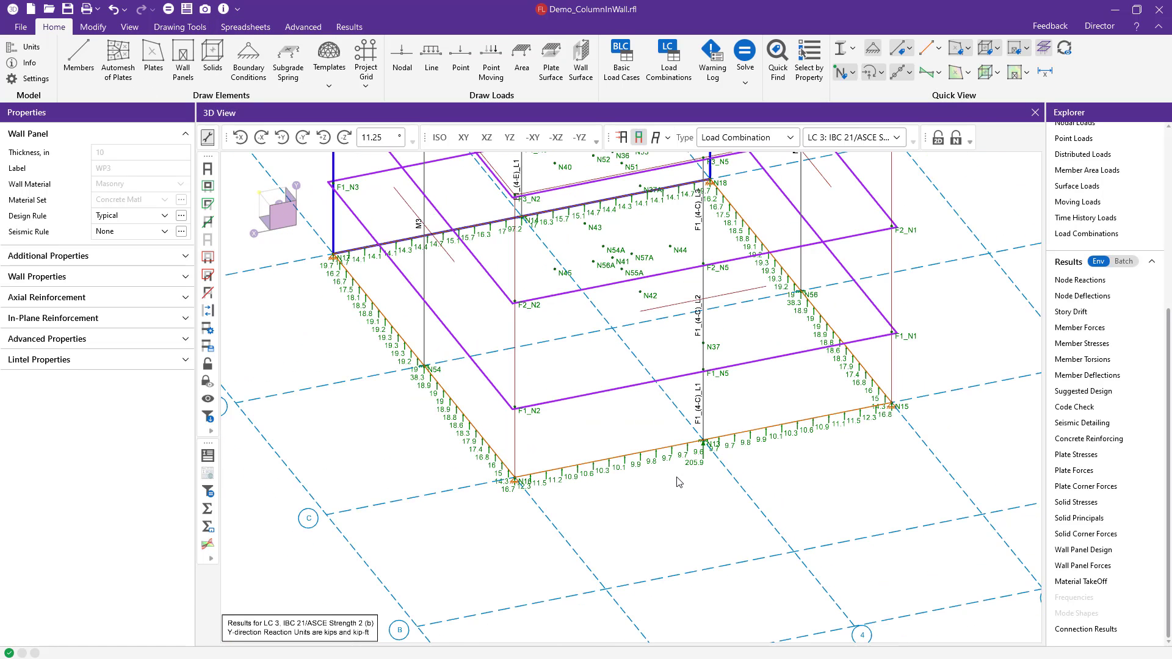
scroll(678, 484, "down", 3)
scroll(639, 482, "up", 1)
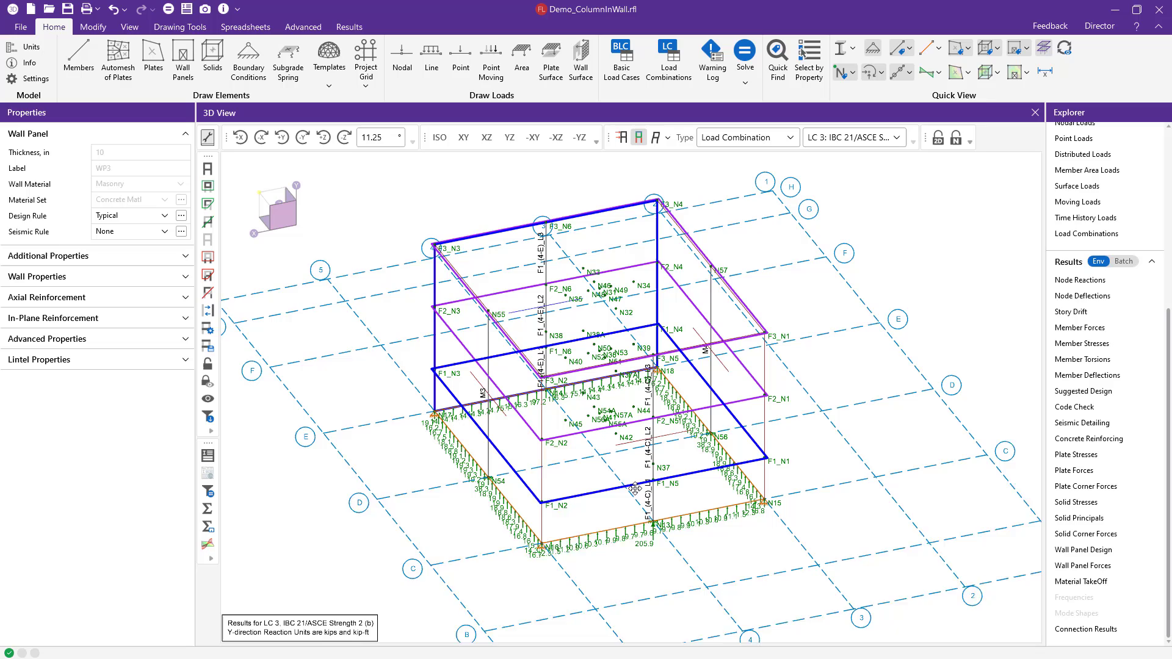
middle_click_drag(639, 482, 633, 491)
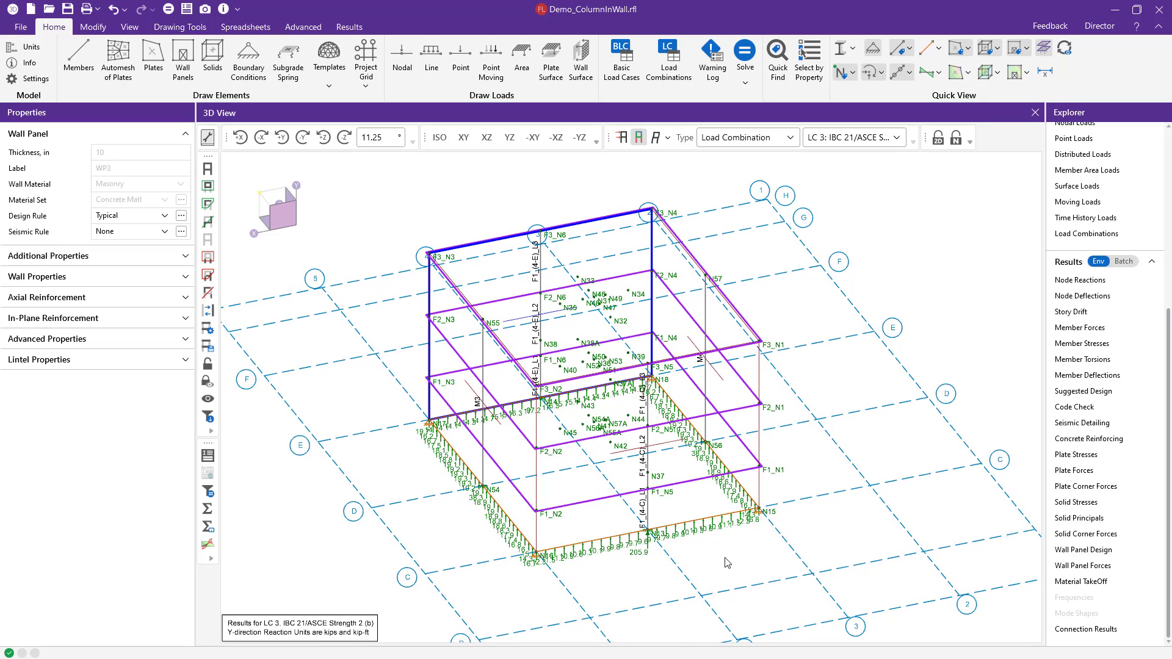
Step: Set both node labels and member labels to None
left_click(853, 73)
left_click(853, 95)
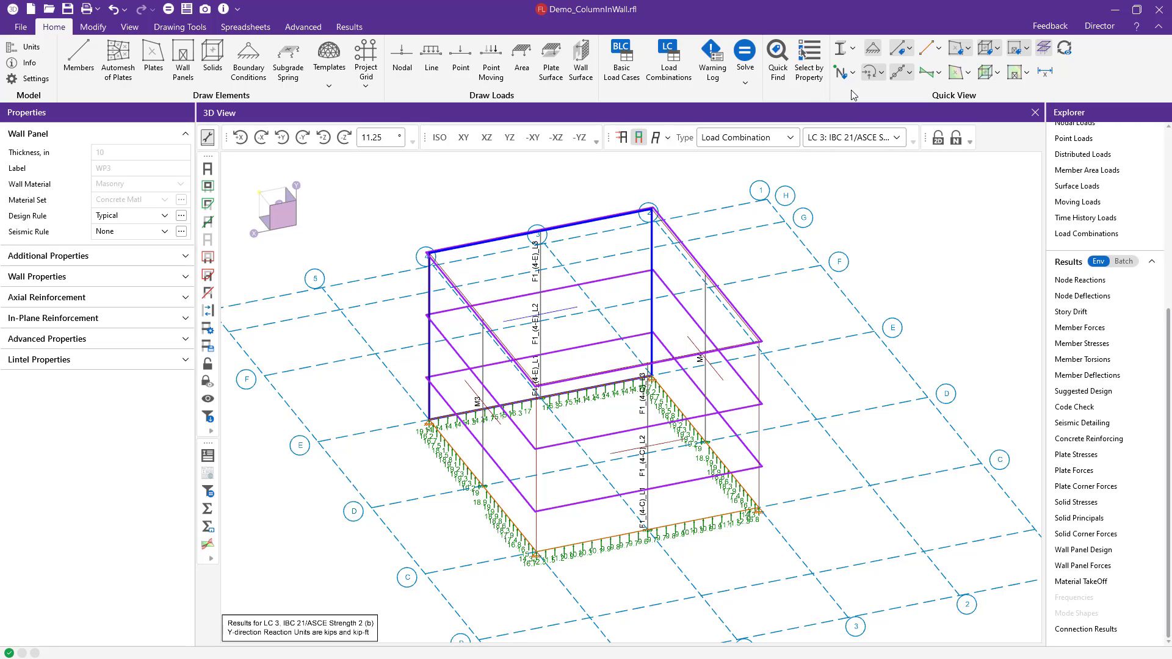
left_click(910, 48)
left_click(904, 72)
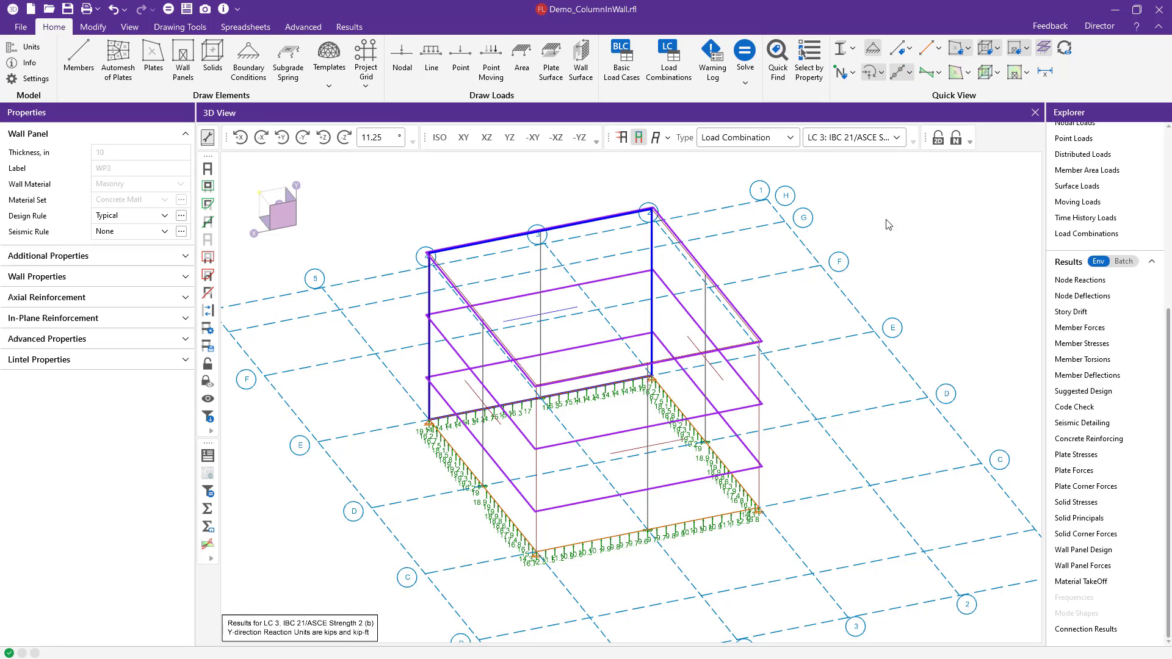
Step: Switch off the Y Direction reaction display and bring up the plate contour results list
left_click(881, 73)
left_click(883, 119)
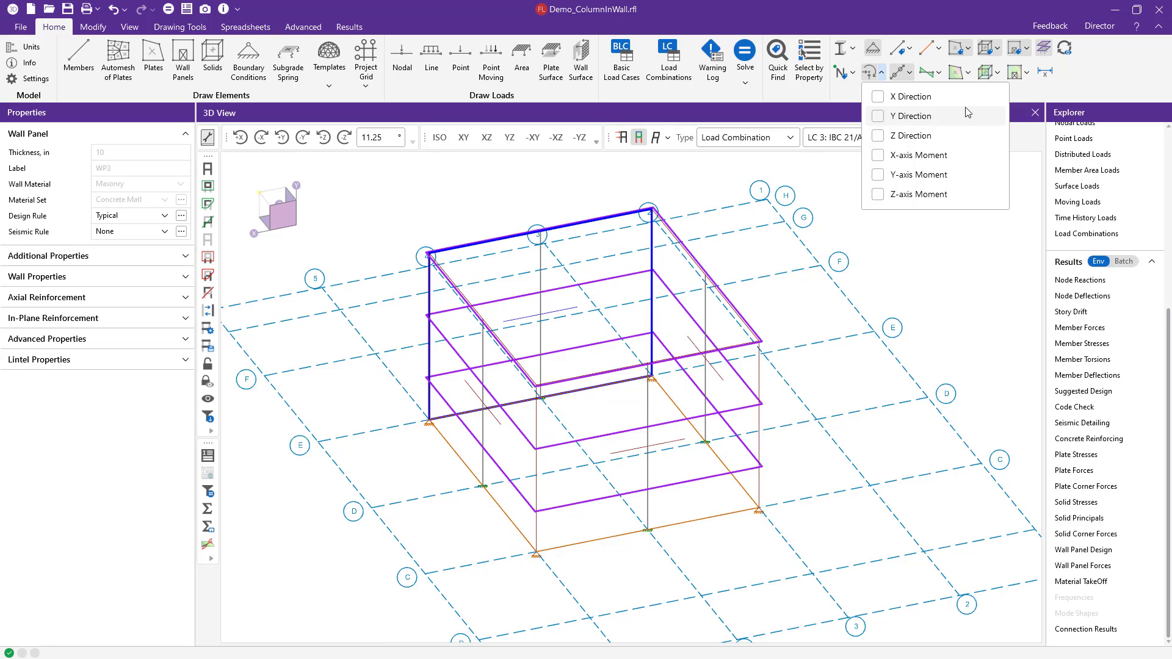
left_click(1028, 74)
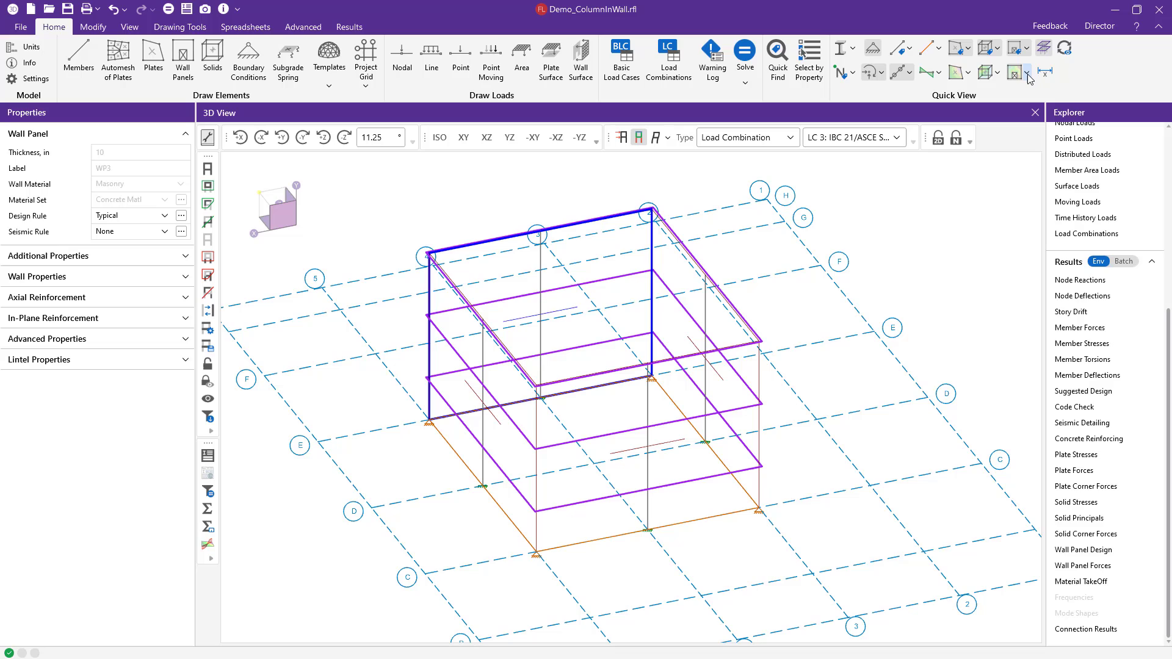
left_click(1027, 74)
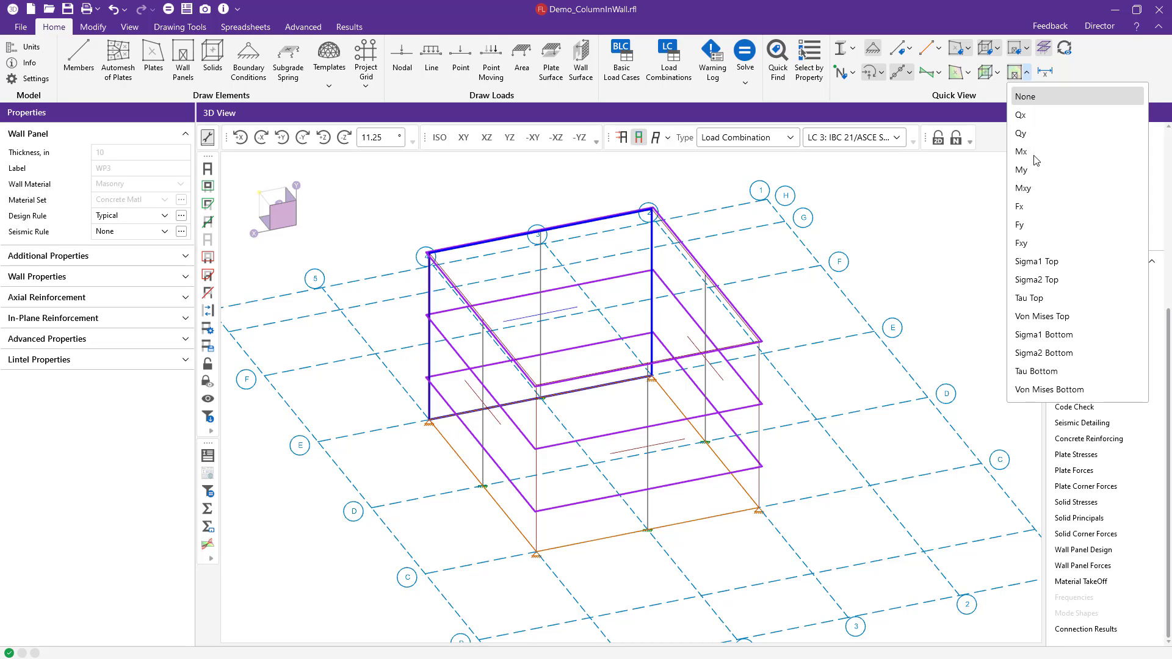
left_click(1040, 227)
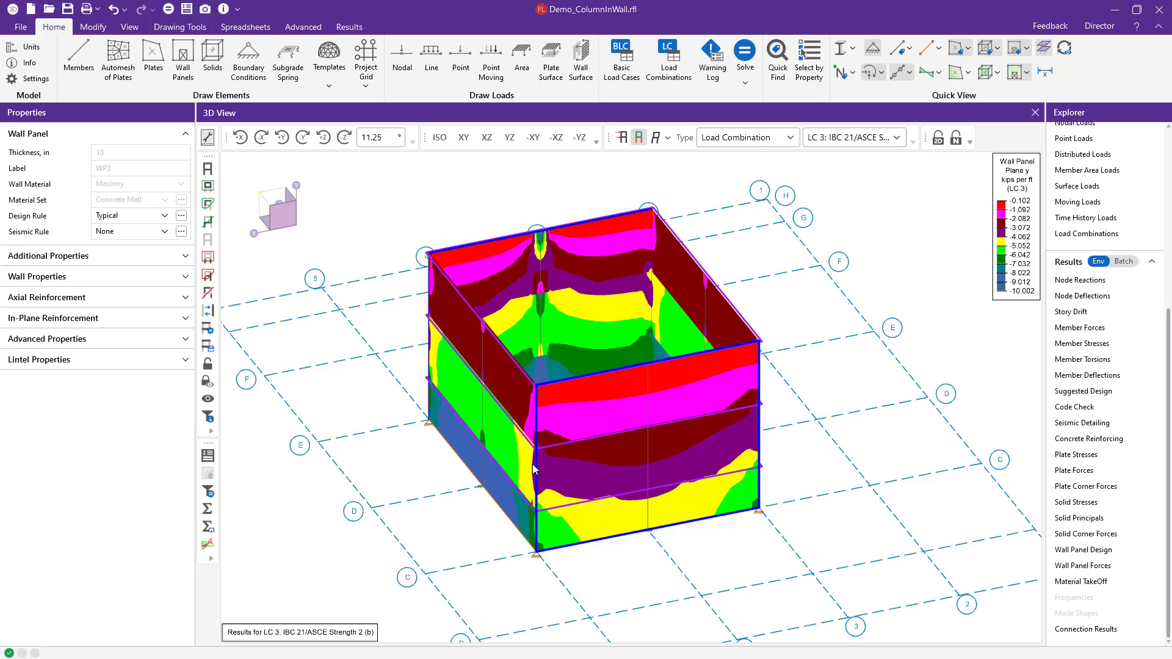
middle_click_drag(450, 359, 577, 370, "shift")
scroll(590, 497, "up", 3)
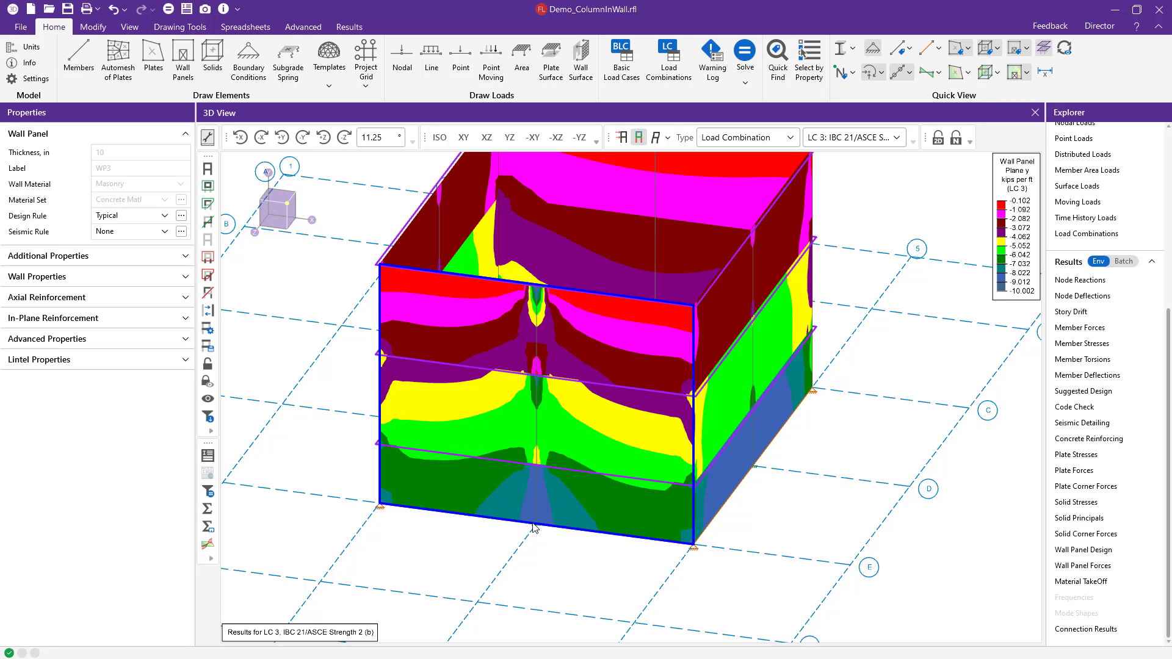
scroll(511, 492, "down", 3)
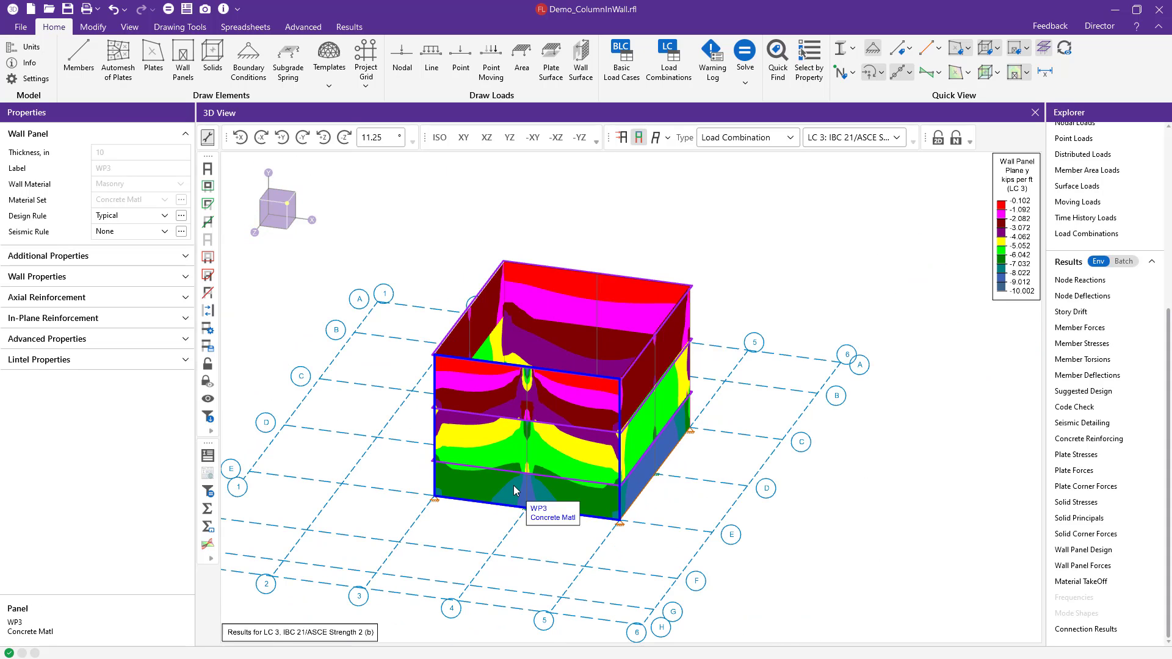
left_click(755, 278)
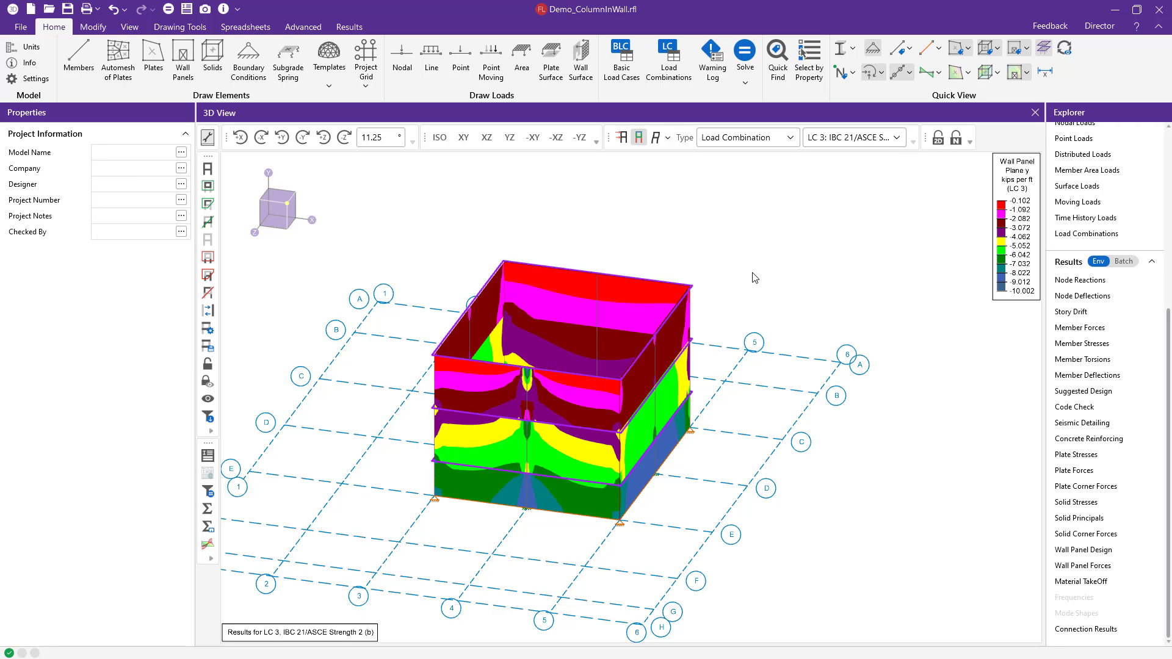